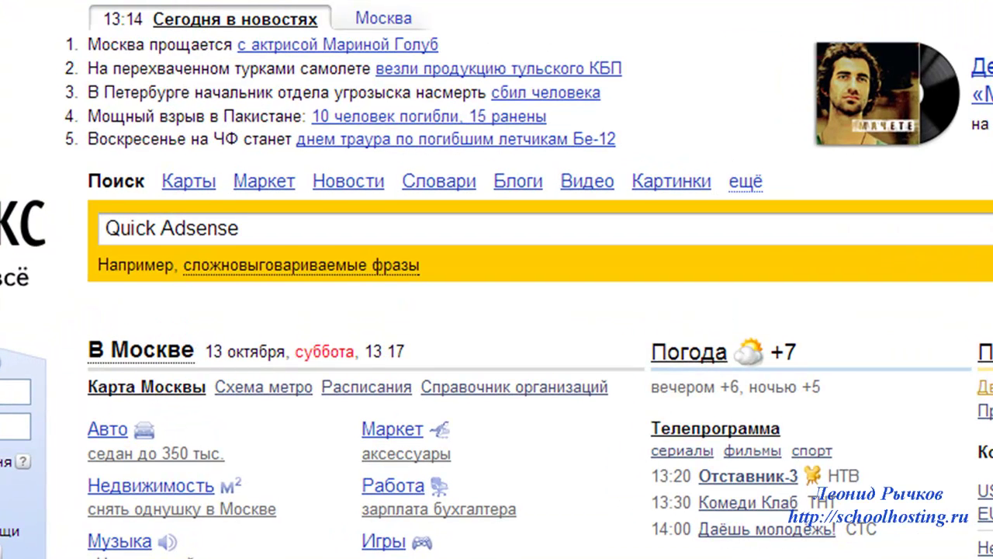
# - Search Yandex for "Quick Adsense" and open the plugin's page in the WordPress plugin directory
pyautogui.moveTo(88, 248); pyautogui.dragTo(261, 248)
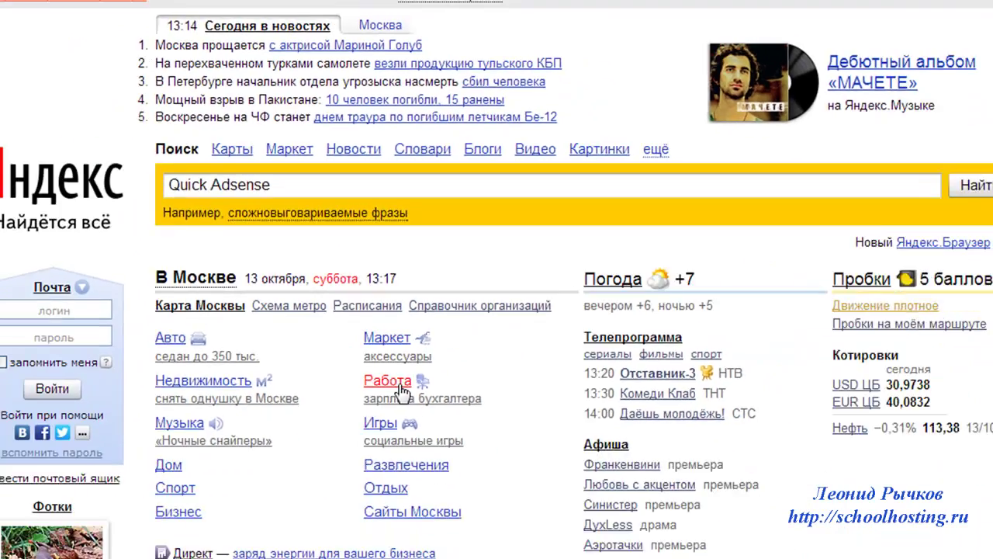
pyautogui.press('Return')
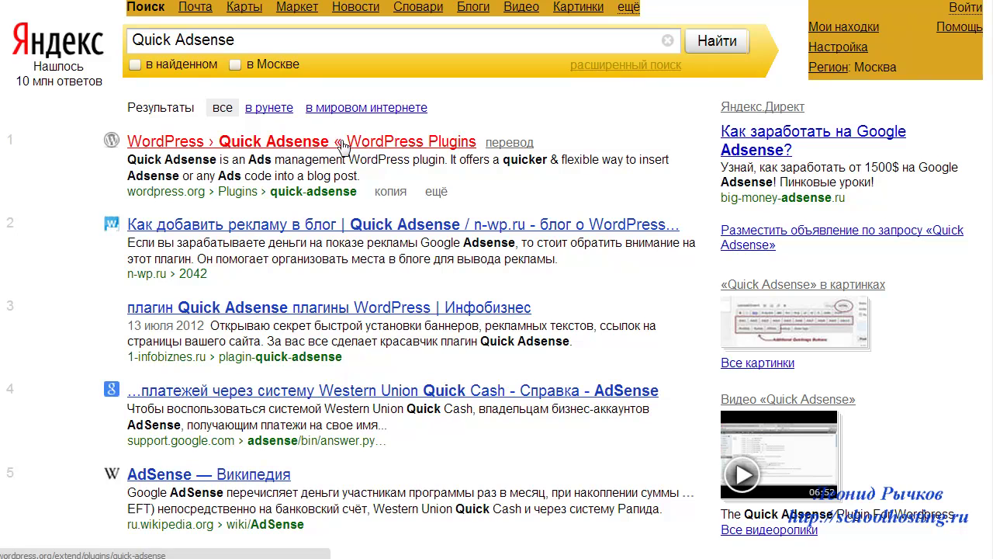
pyautogui.click(277, 144)
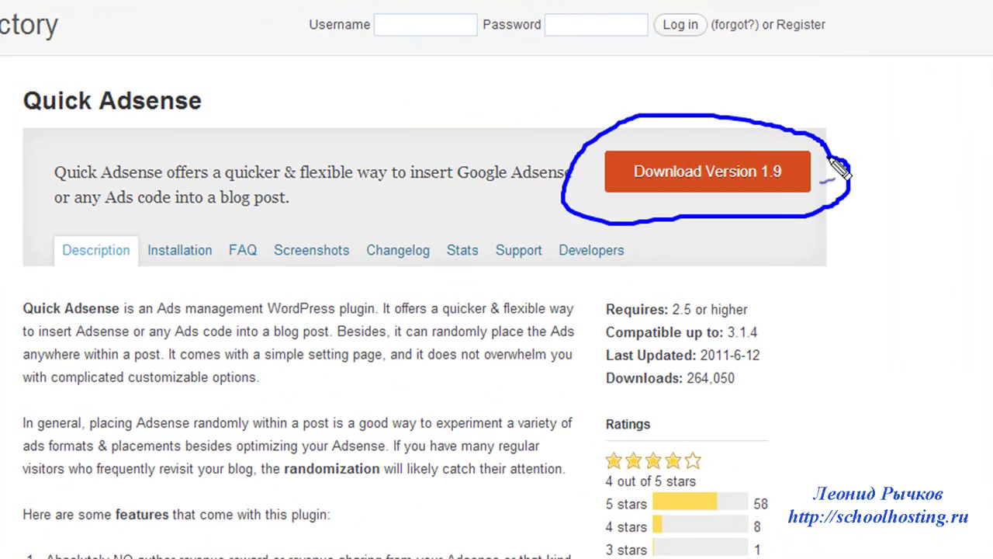
pyautogui.moveTo(619, 183); pyautogui.dragTo(793, 182)
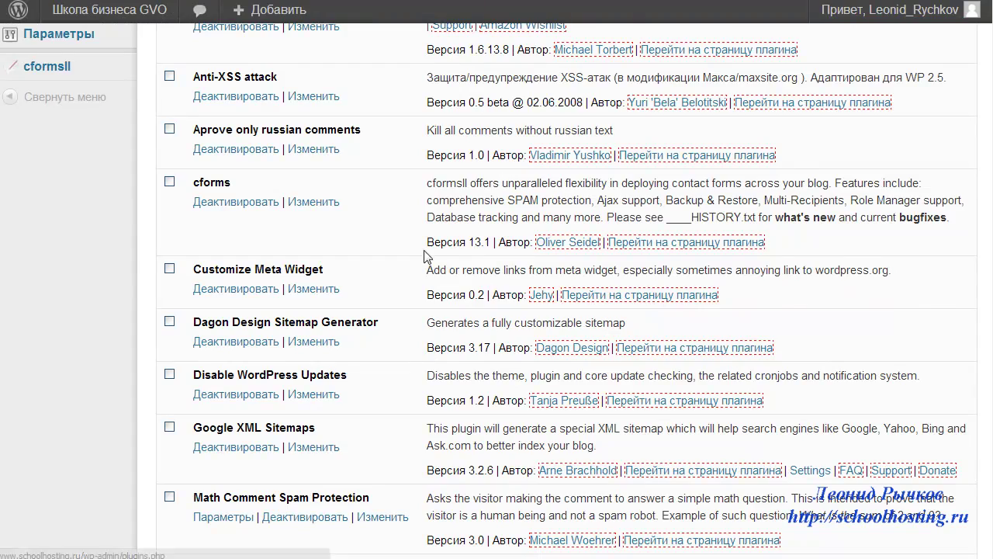
pyautogui.scroll(5, 426, 256)
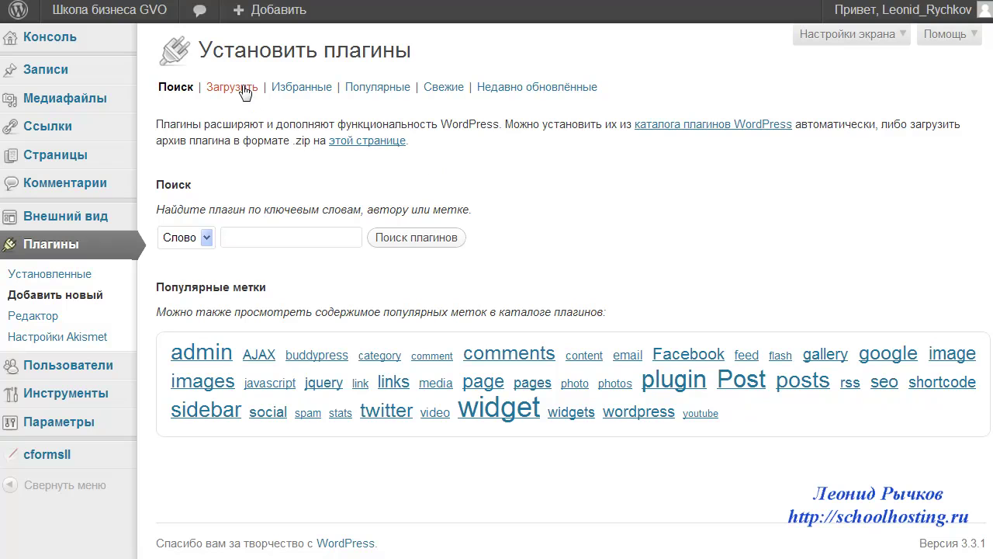
pyautogui.click(245, 91)
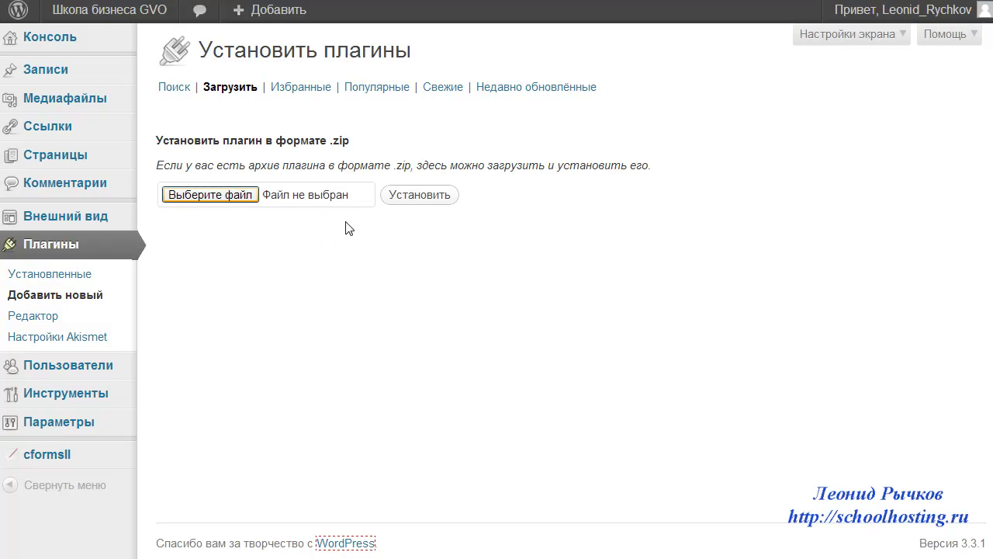
pyautogui.click(209, 315)
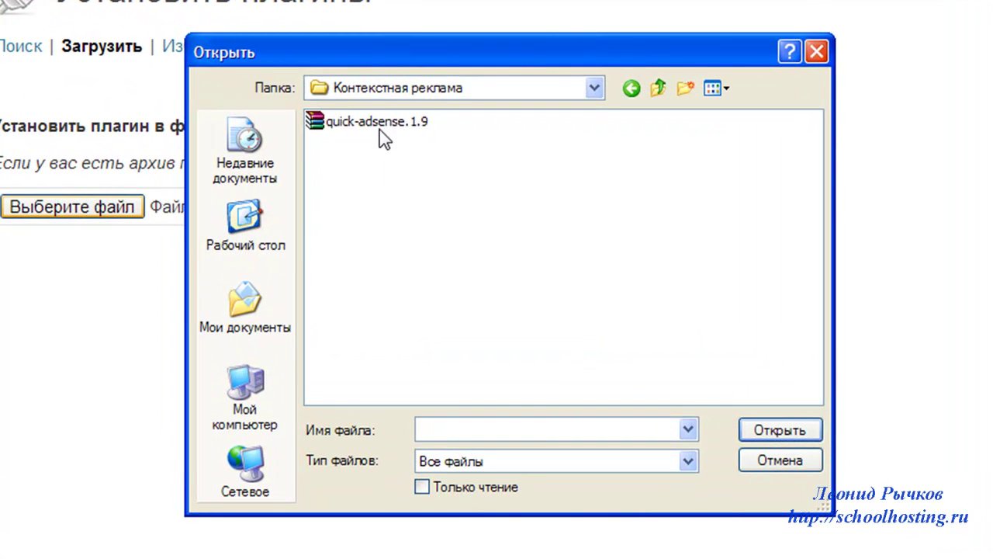
pyautogui.click(384, 125)
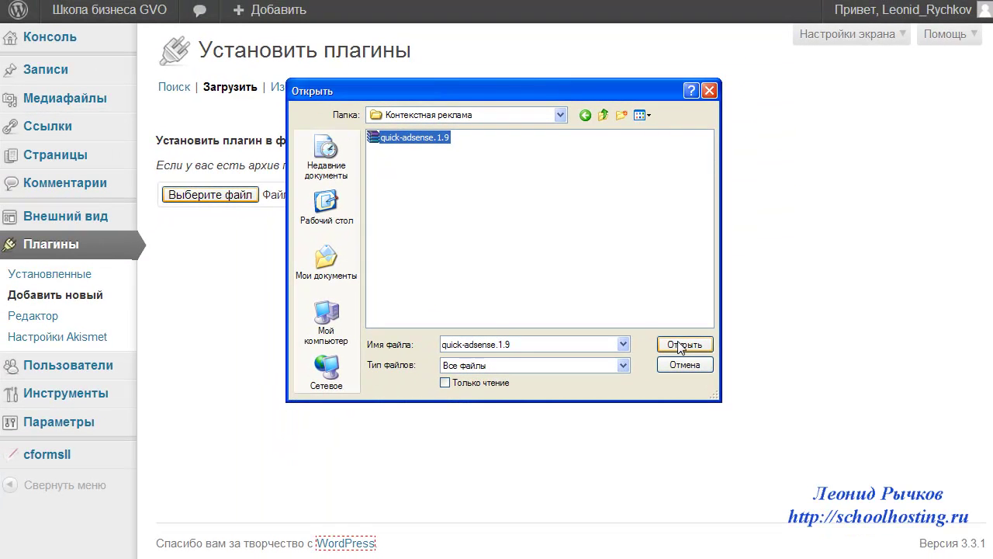
pyautogui.click(712, 93)
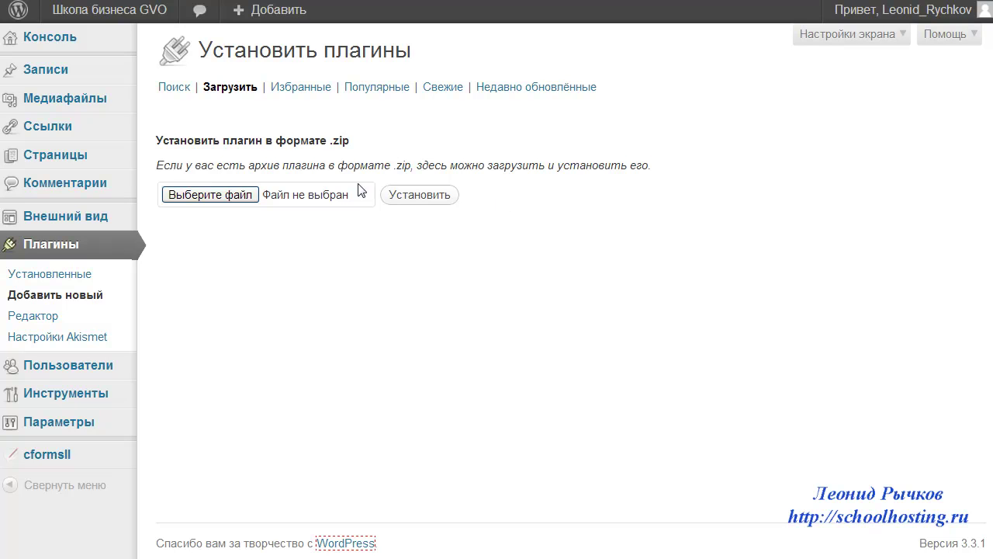
# - Activate the installed Quick Adsense plugin and open its settings page
pyautogui.click(49, 273)
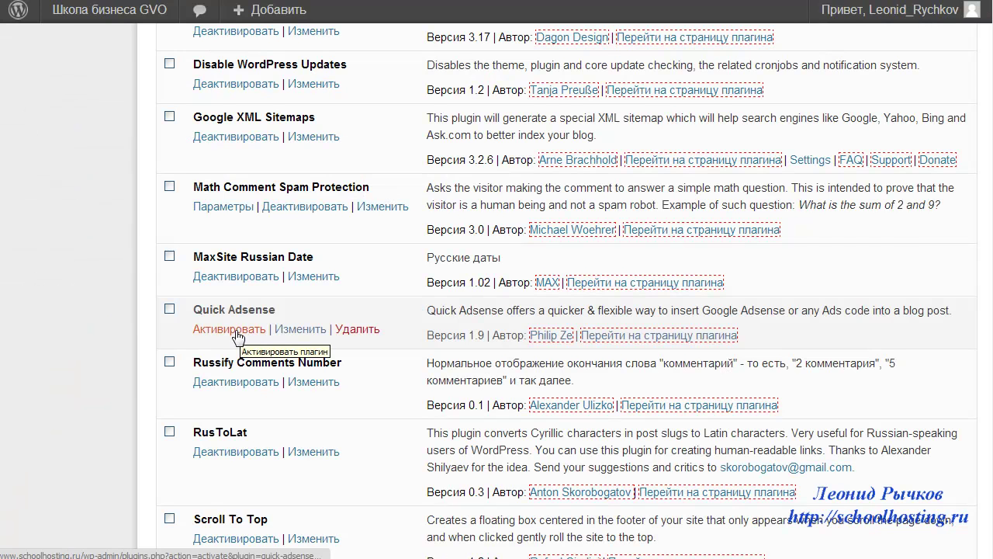
pyautogui.click(237, 332)
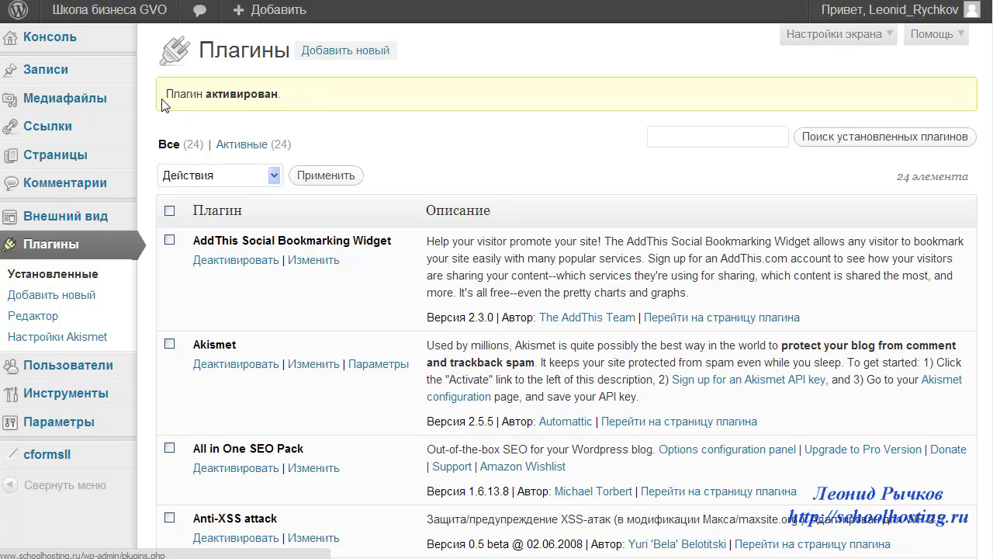
pyautogui.scroll(-1, 266, 184)
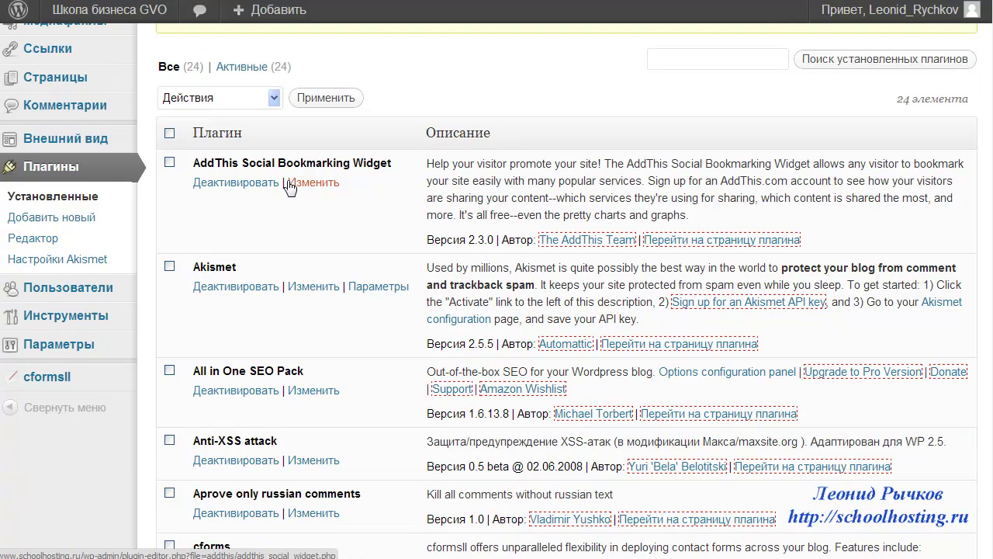
pyautogui.moveTo(124, 354)
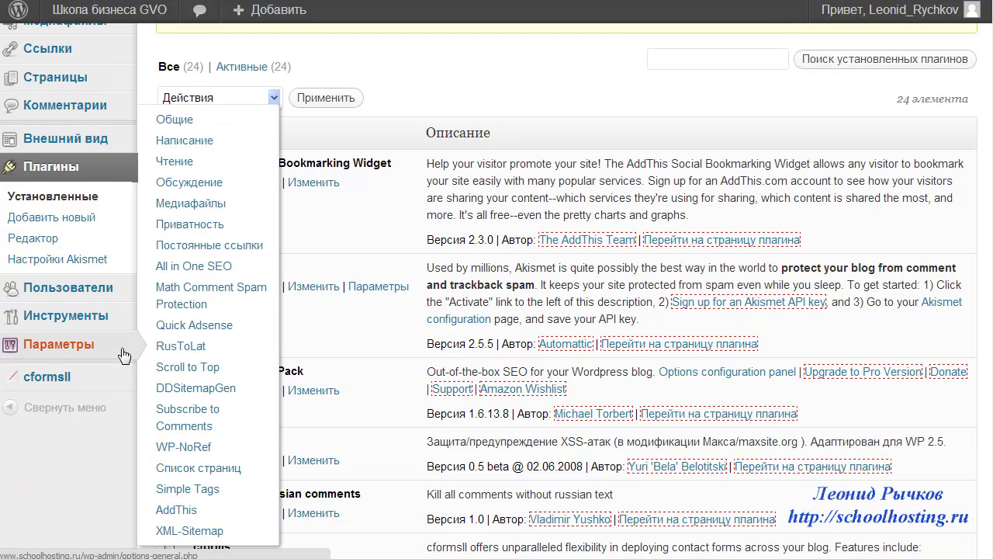
pyautogui.click(225, 331)
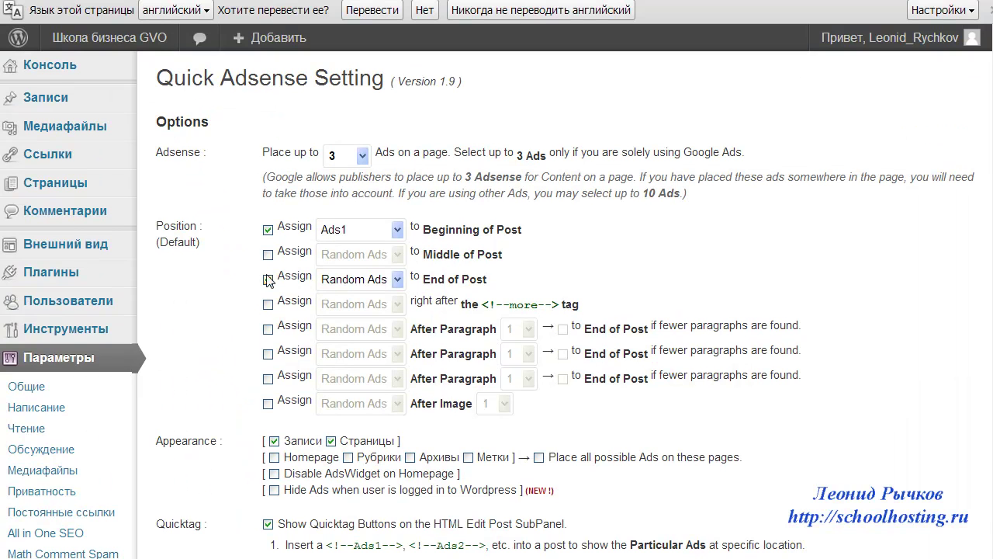
# - Turn off the default ad assignments for Beginning of Post and End of Post, and decline the page translation offer
pyautogui.click(268, 230)
pyautogui.click(268, 279)
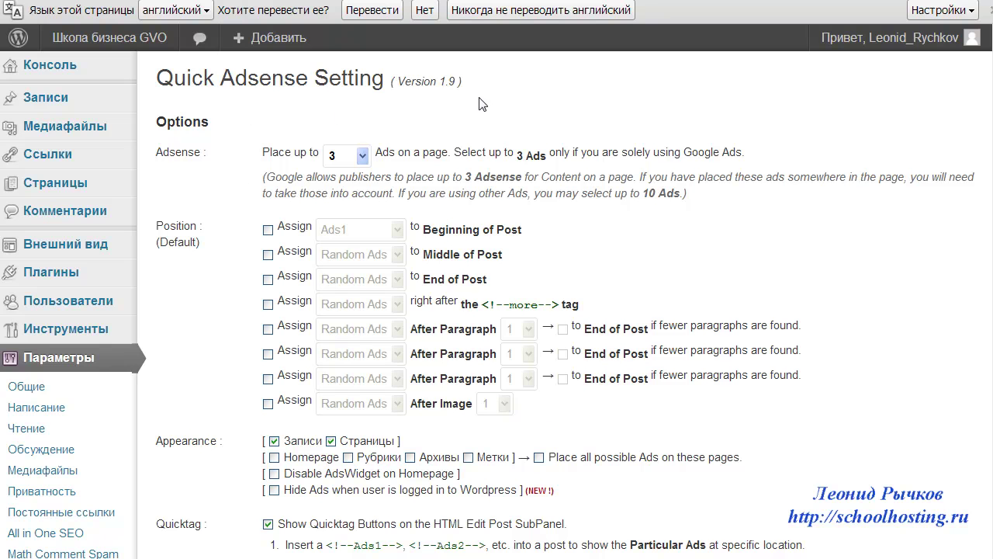
pyautogui.click(424, 10)
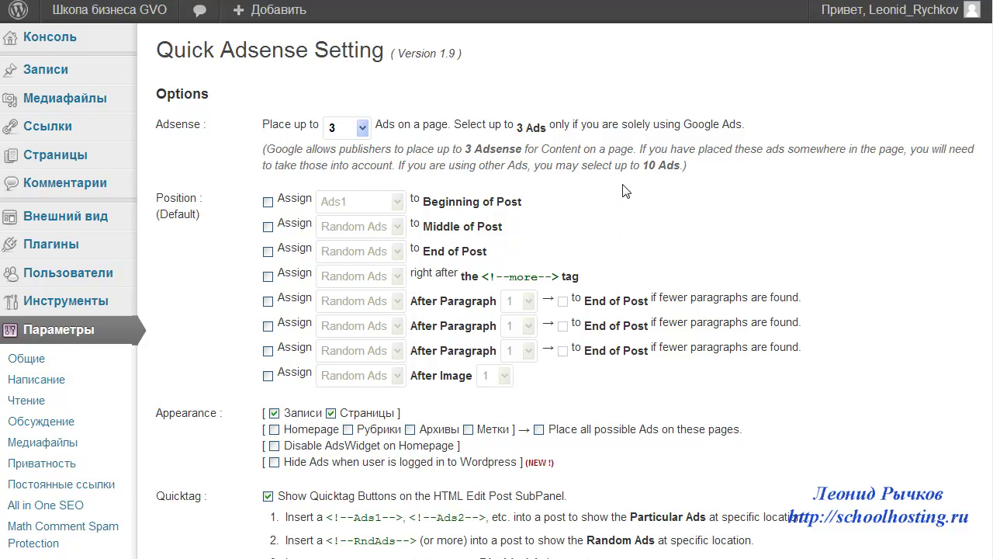
# - Examine the Quick Adsense display options and the Ads on Post Body code fields on the settings page
pyautogui.scroll(-5, 625, 191)
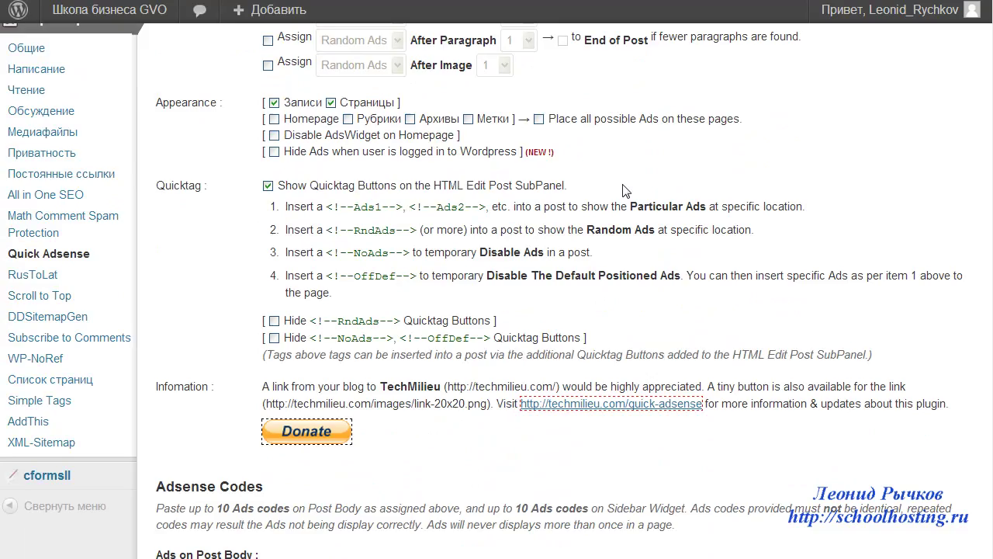
pyautogui.scroll(-2, 626, 191)
pyautogui.scroll(7, 626, 191)
pyautogui.scroll(-10, 644, 188)
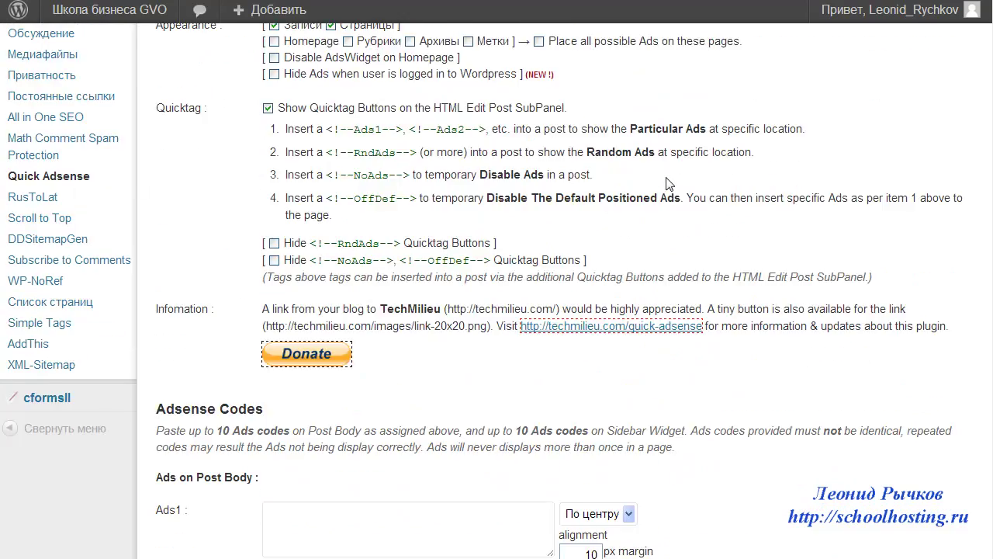
pyautogui.scroll(-4, 667, 184)
pyautogui.scroll(5, 665, 184)
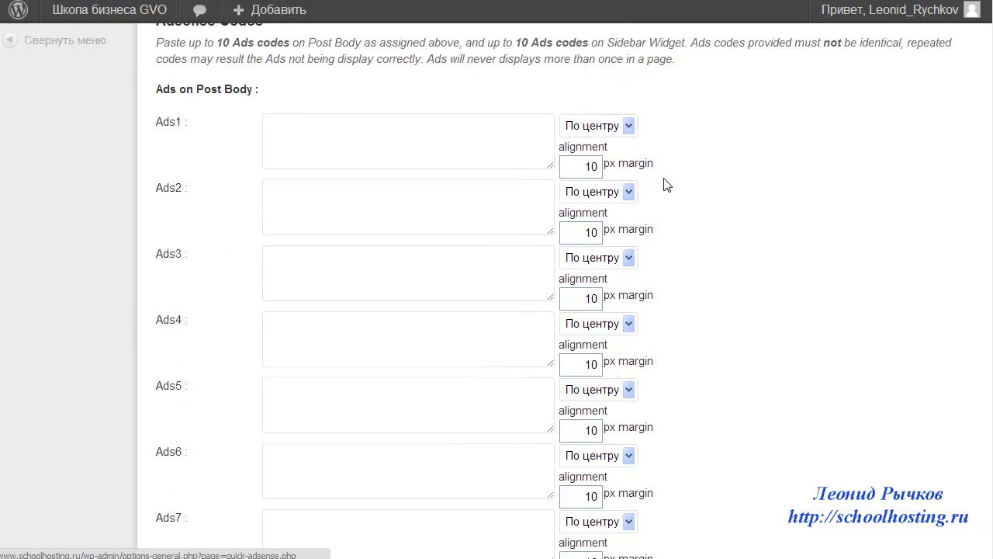
pyautogui.scroll(-1, 662, 184)
pyautogui.moveTo(150, 101); pyautogui.dragTo(279, 101)
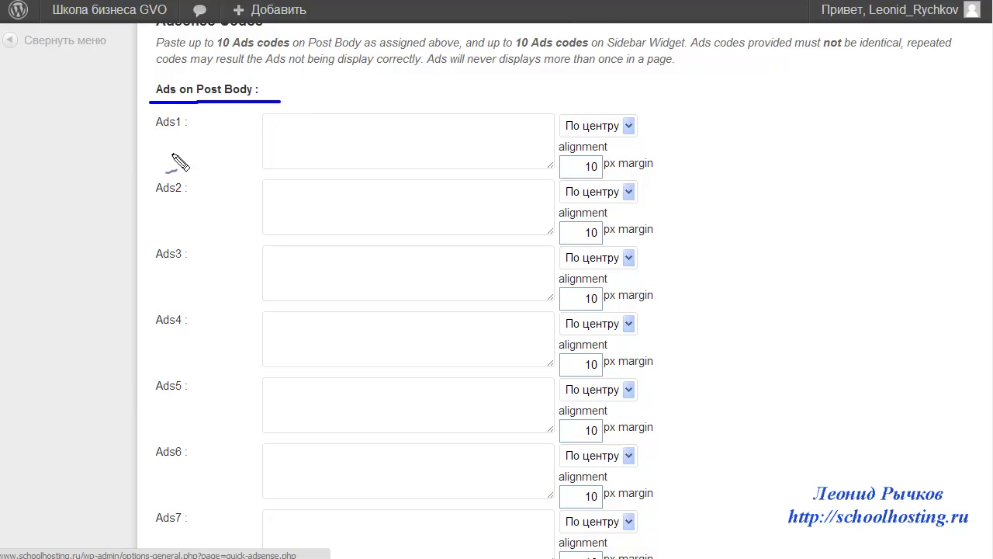
pyautogui.moveTo(150, 132); pyautogui.dragTo(206, 132)
pyautogui.moveTo(151, 198); pyautogui.dragTo(187, 198)
pyautogui.moveTo(151, 260); pyautogui.dragTo(202, 259)
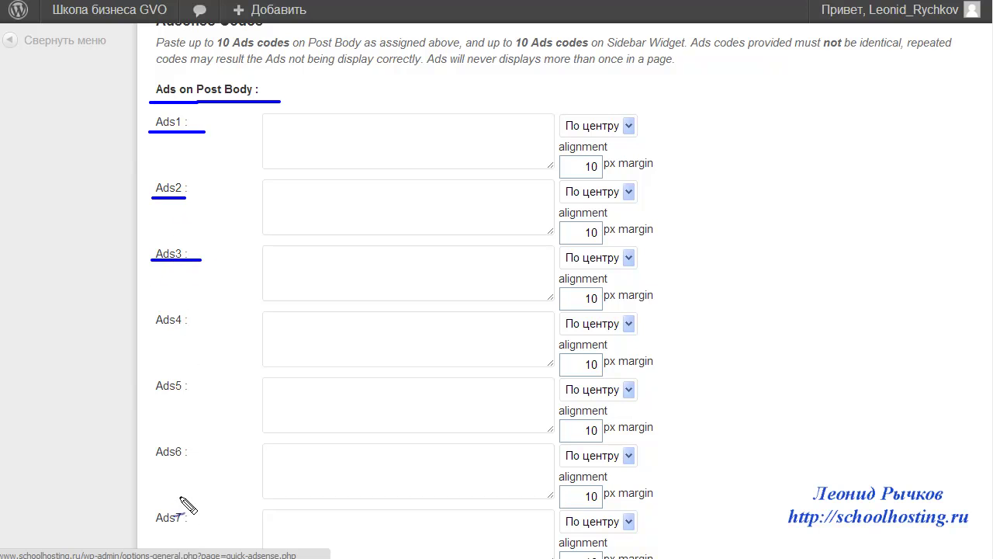
pyautogui.press('Escape')
pyautogui.scroll(-3, 990, 249)
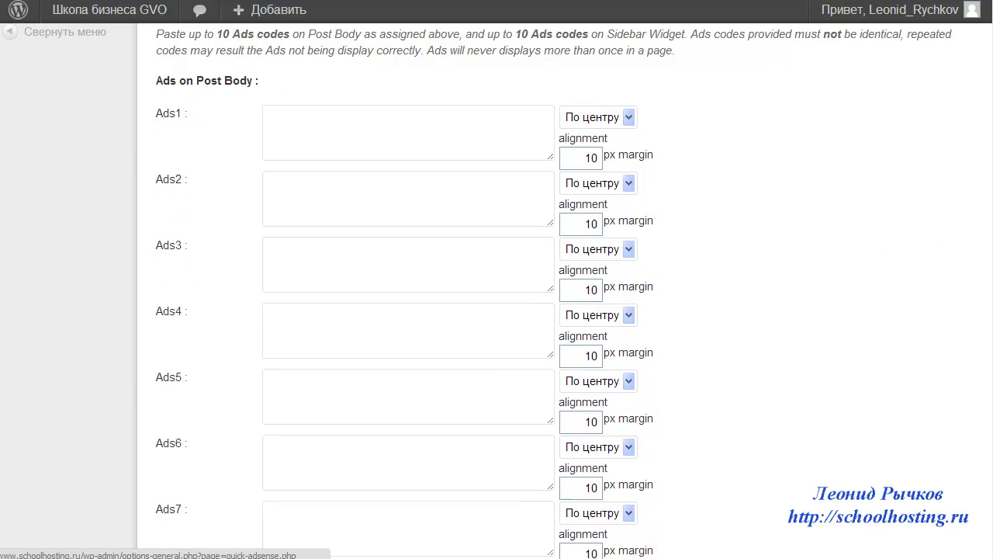
pyautogui.scroll(-1, 990, 248)
pyautogui.scroll(2, 990, 248)
pyautogui.scroll(3, 990, 249)
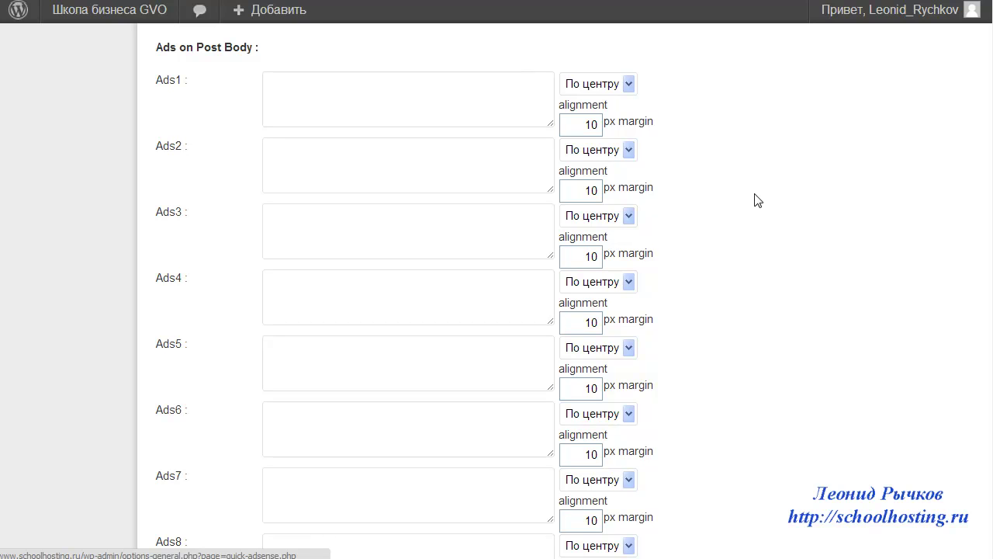
# - Switch to Google AdSense and copy the full ad code of the "school_вверх статьи" ad unit
pyautogui.hotkey('ctrl', 'Tab')
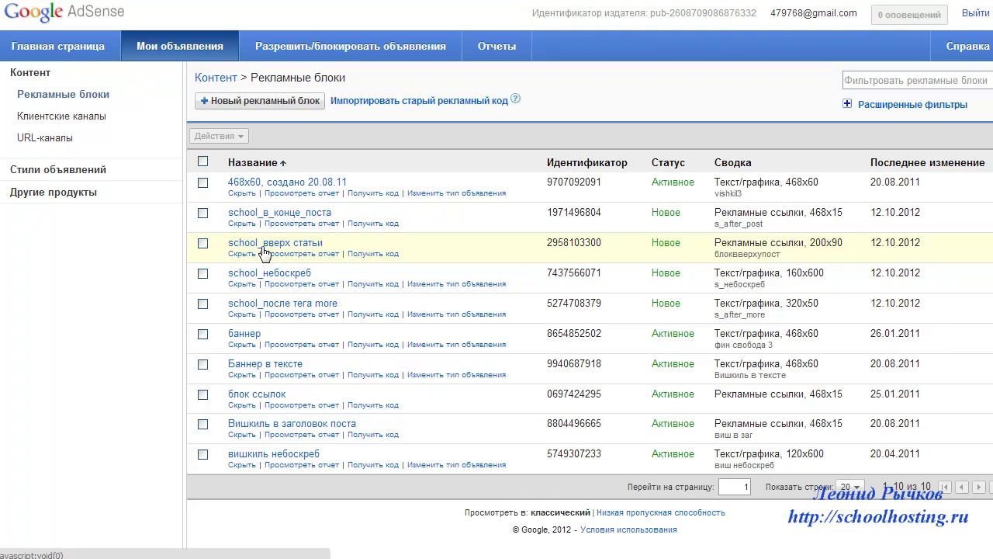
pyautogui.click(203, 244)
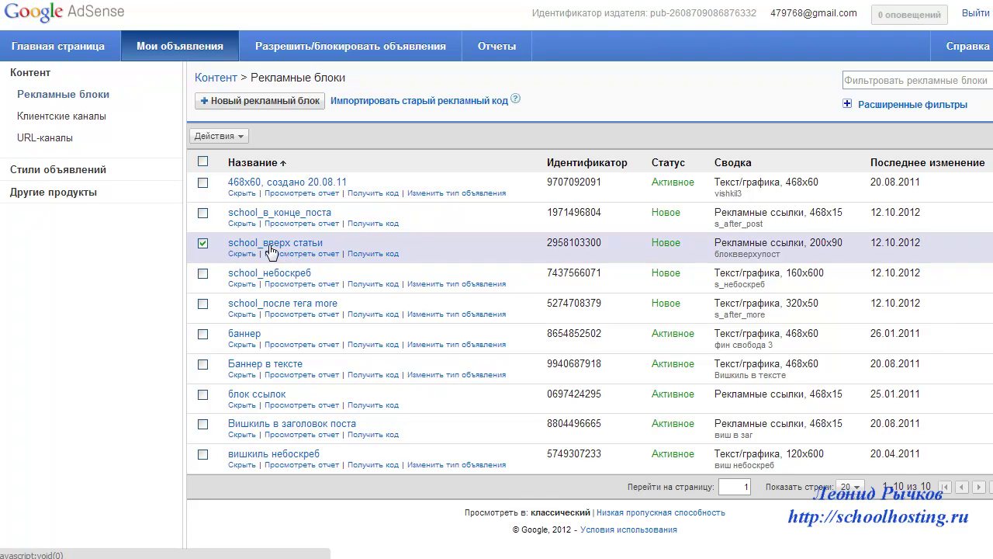
pyautogui.click(355, 258)
pyautogui.moveTo(630, 374); pyautogui.dragTo(631, 409)
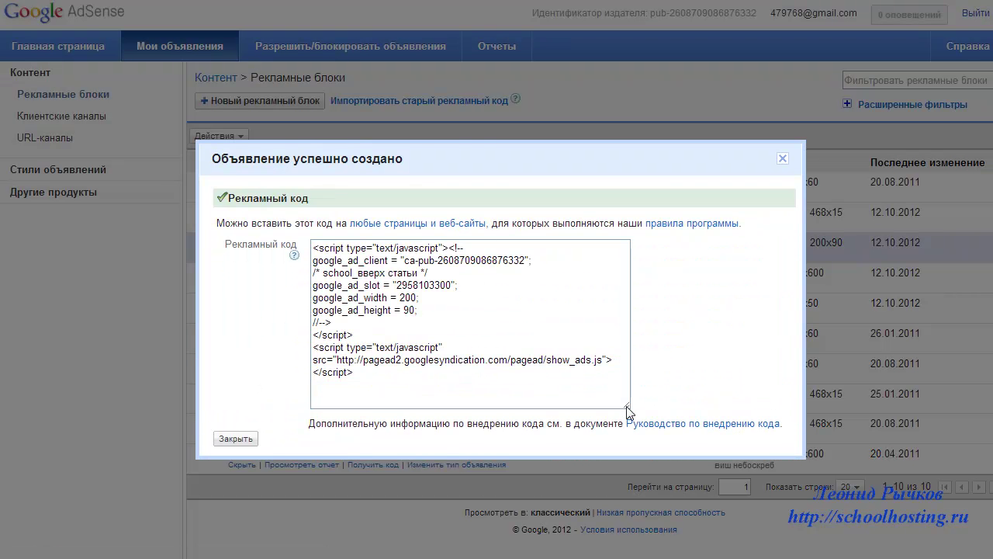
pyautogui.moveTo(389, 375); pyautogui.dragTo(313, 246)
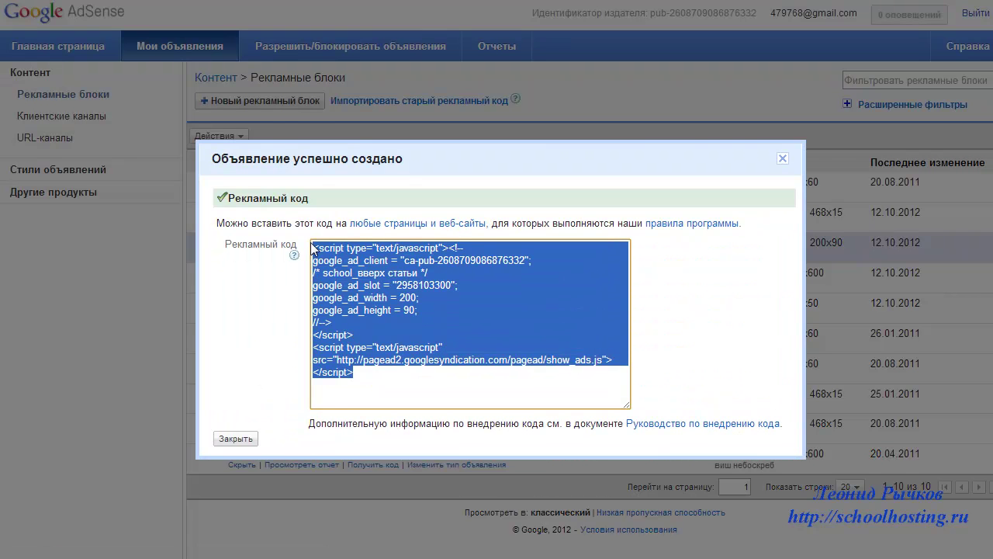
pyautogui.rightClick(339, 261)
pyautogui.click(356, 326)
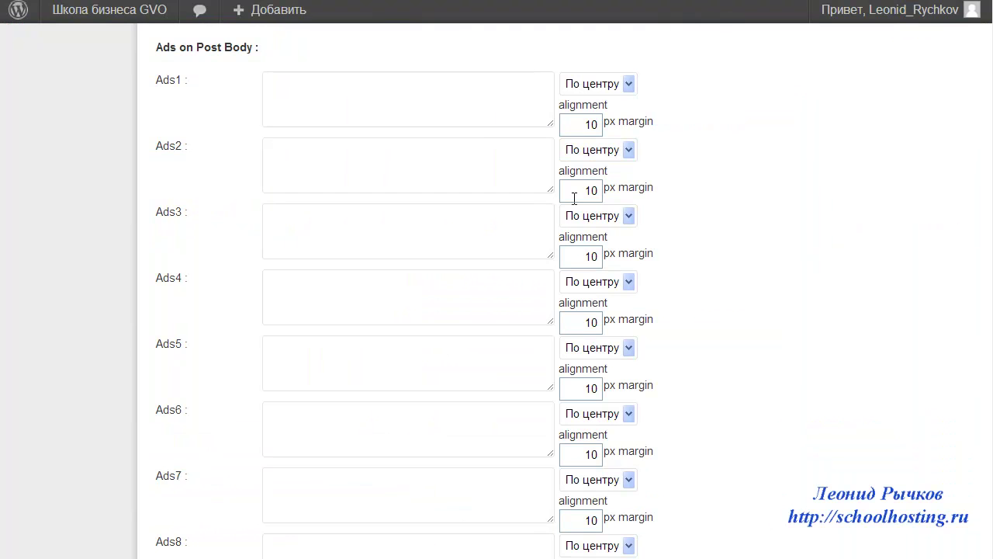
# - Switch back to the WordPress Quick Adsense settings and paste the copied ad code as Ads1 under Ads on Post Body
pyautogui.moveTo(155, 81); pyautogui.dragTo(293, 100)
pyautogui.click(329, 93)
pyautogui.rightClick(330, 92)
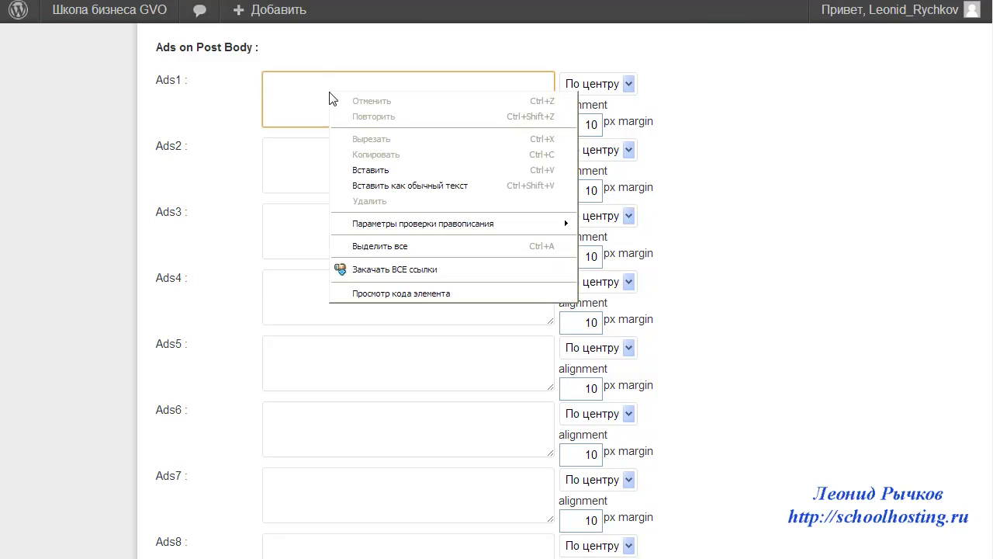
pyautogui.click(356, 160)
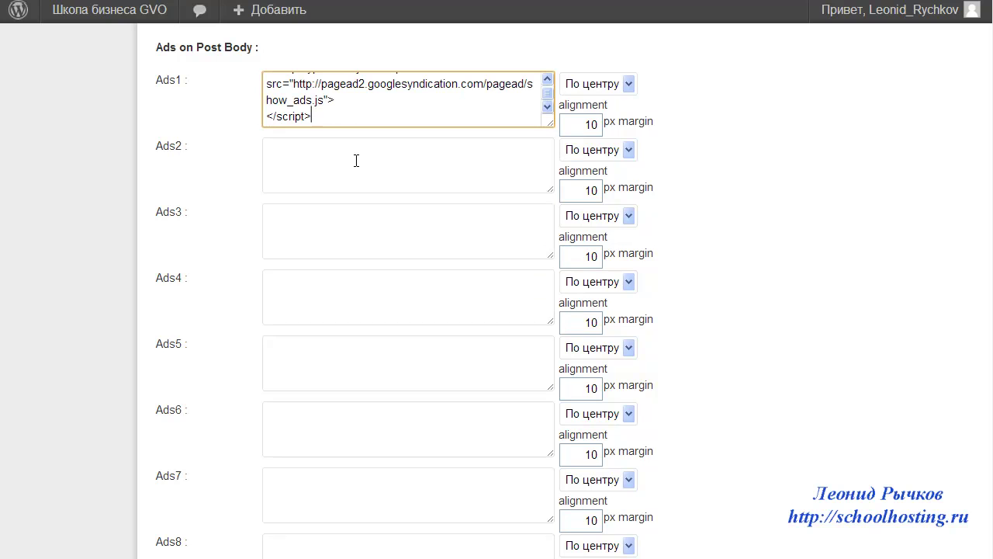
# - Place the cursor in Ads2, switch to Google AdSense and copy the full ad code of the "school_после тега more" unit
pyautogui.click(317, 157)
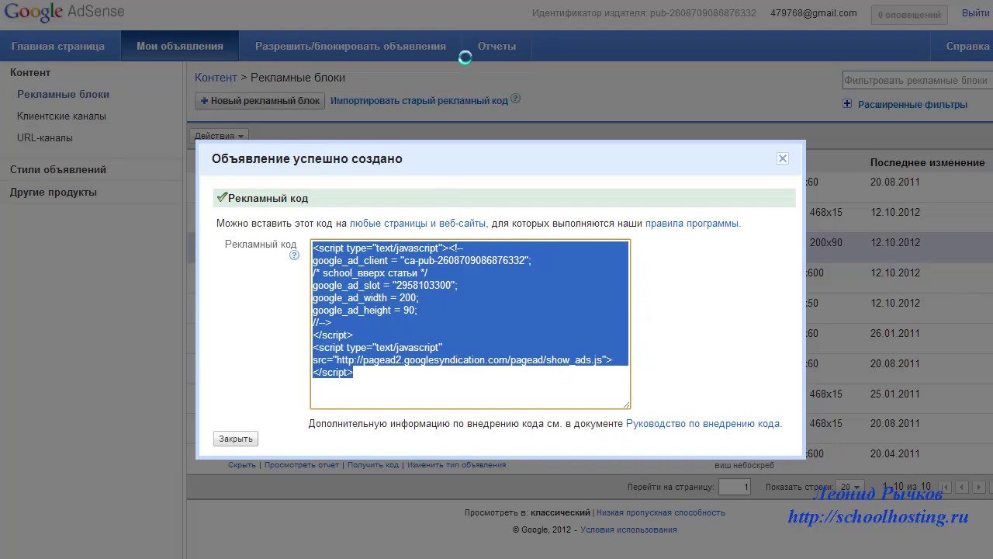
pyautogui.click(784, 159)
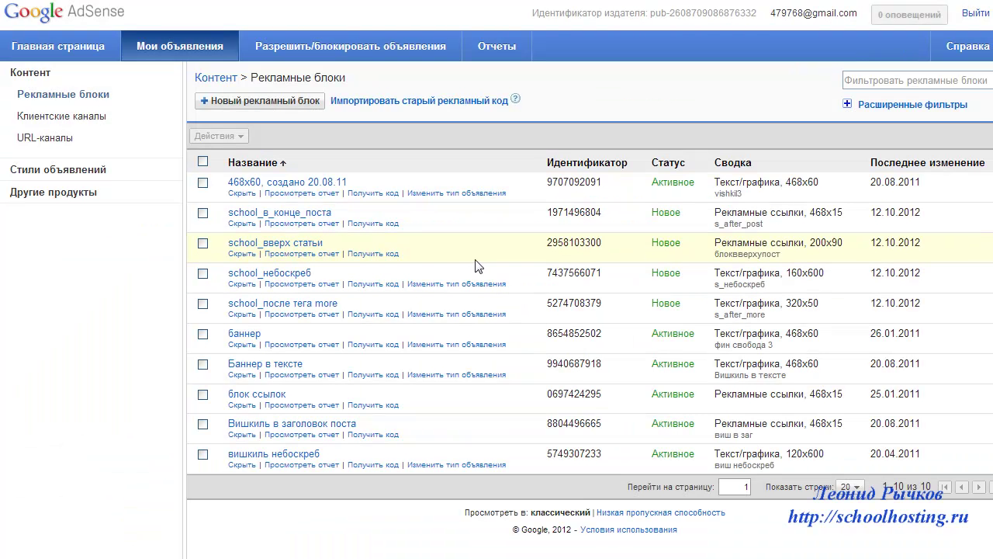
pyautogui.click(374, 316)
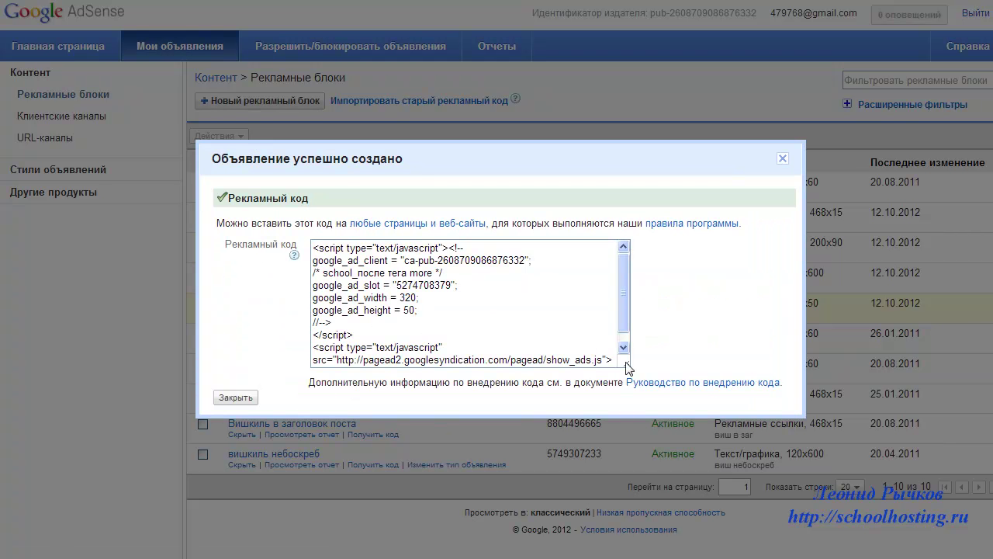
pyautogui.moveTo(629, 363); pyautogui.dragTo(629, 404)
pyautogui.moveTo(452, 385); pyautogui.dragTo(288, 248)
pyautogui.rightClick(335, 263)
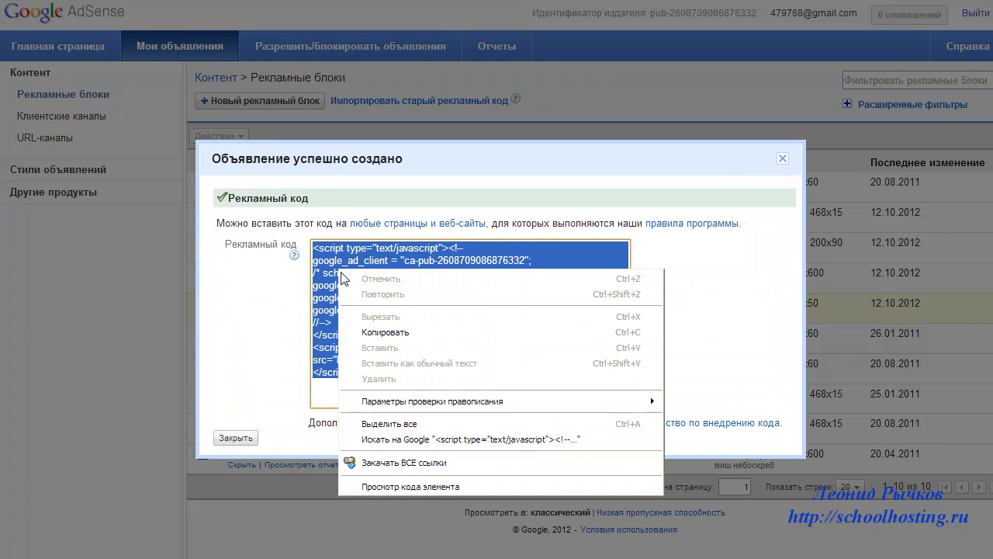
pyautogui.click(364, 332)
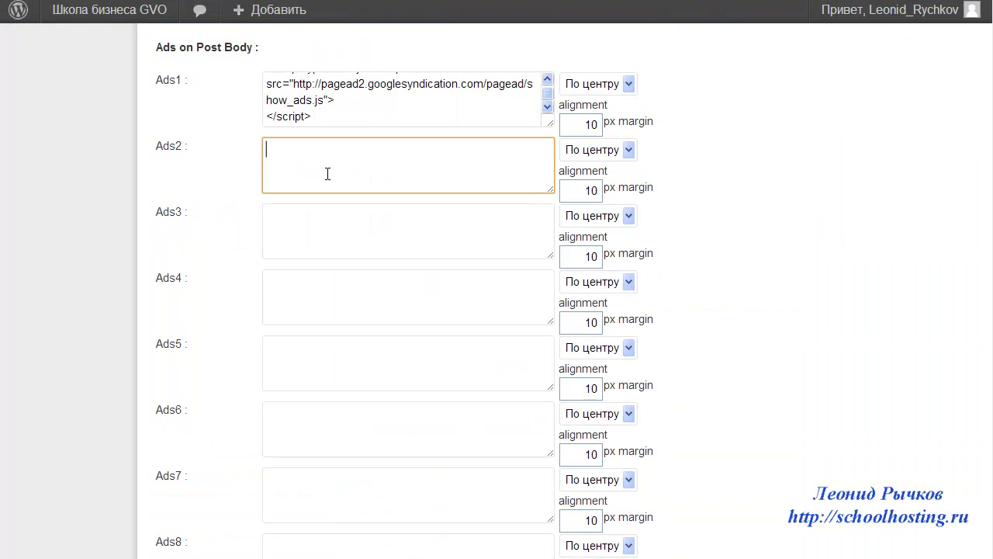
# - Paste the copied ad code as Ads2, and switch to Google AdSense to close the open ad code dialog
pyautogui.rightClick(296, 175)
pyautogui.click(319, 241)
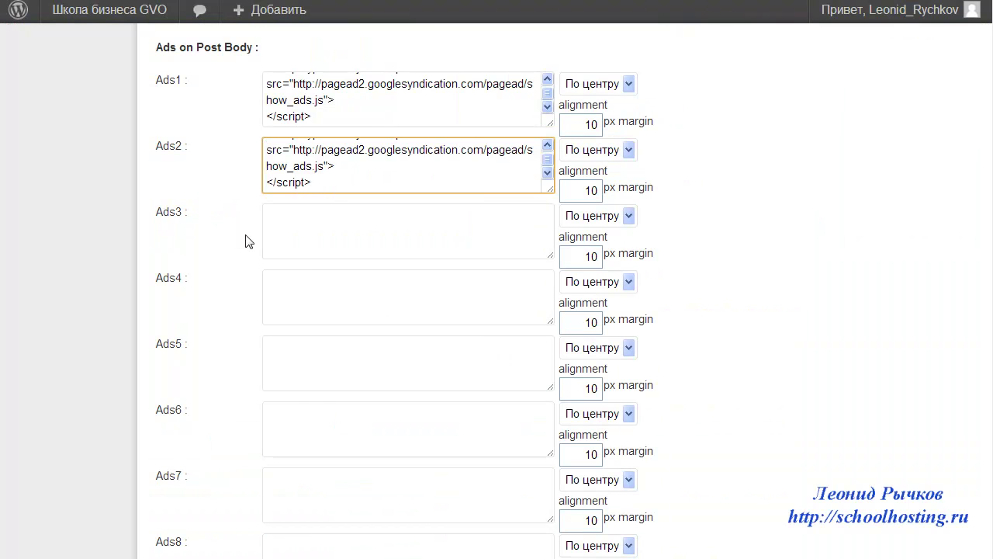
pyautogui.hotkey('ctrl', 'Tab')
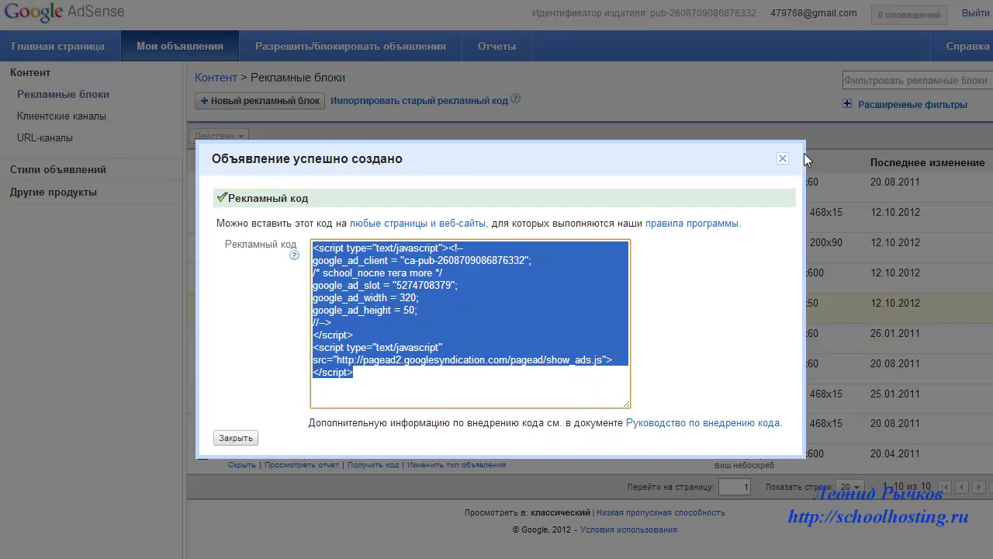
pyautogui.click(783, 161)
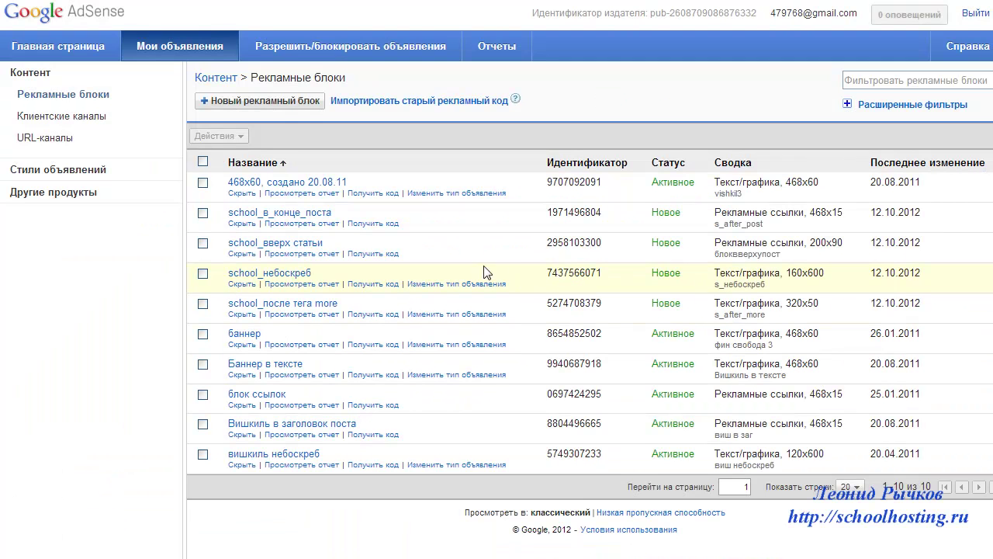
# - Copy the full ad code of the "school_в_конце_поста" ad unit
pyautogui.click(373, 225)
pyautogui.moveTo(624, 370); pyautogui.dragTo(626, 403)
pyautogui.moveTo(426, 380); pyautogui.dragTo(299, 250)
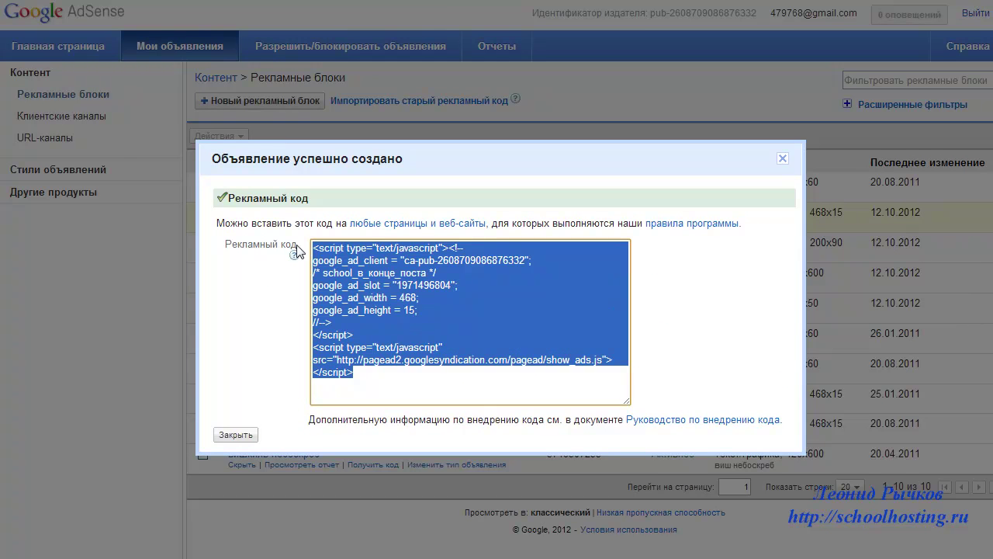
pyautogui.rightClick(383, 305)
pyautogui.click(423, 362)
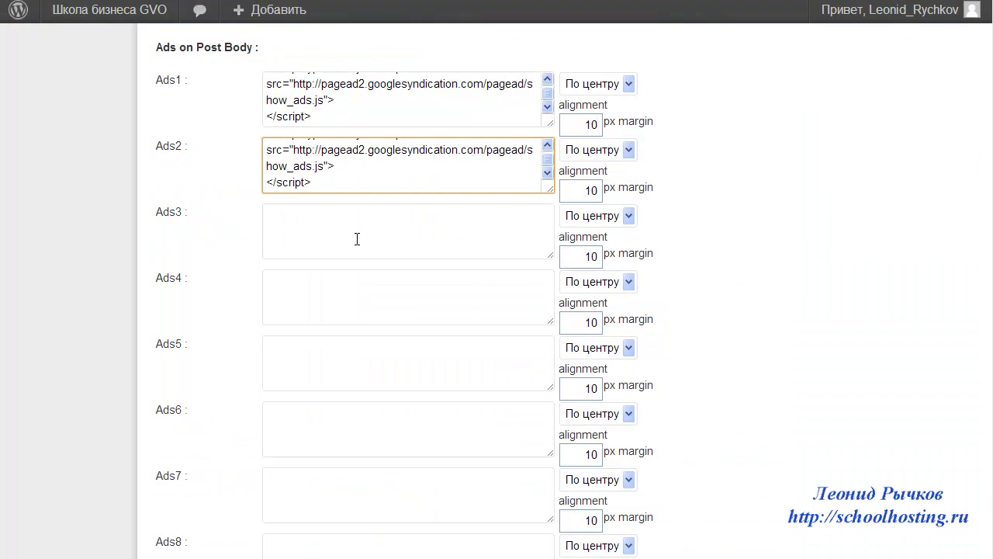
# - Switch back to the WordPress Quick Adsense settings, paste the copied ad code as Ads3 and look over the three filled slots
pyautogui.rightClick(357, 239)
pyautogui.click(381, 318)
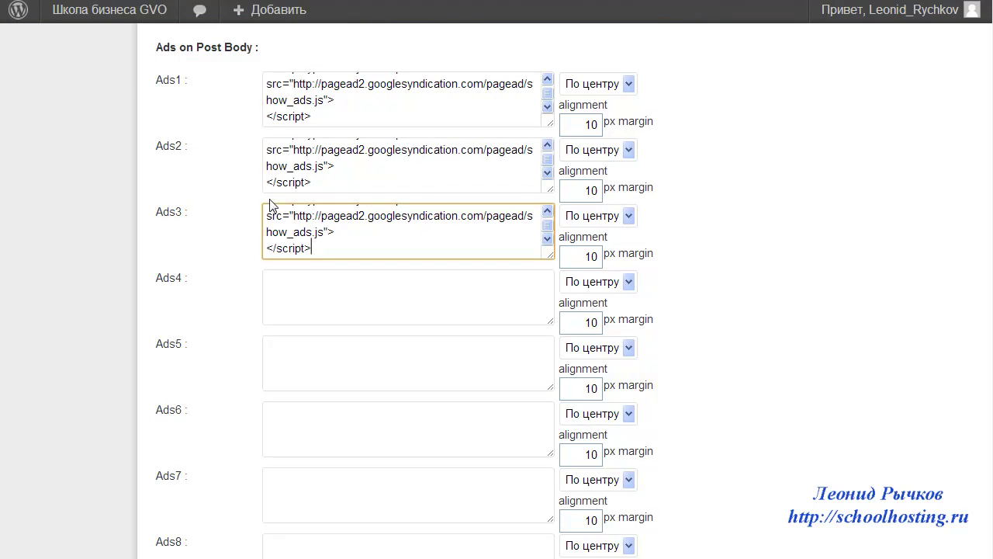
pyautogui.click(308, 114)
pyautogui.click(309, 157)
pyautogui.click(312, 229)
# - Examine the ads-per-page limit and the beginning, middle and end of post positions in the Quick Adsense options
pyautogui.scroll(9, 214, 208)
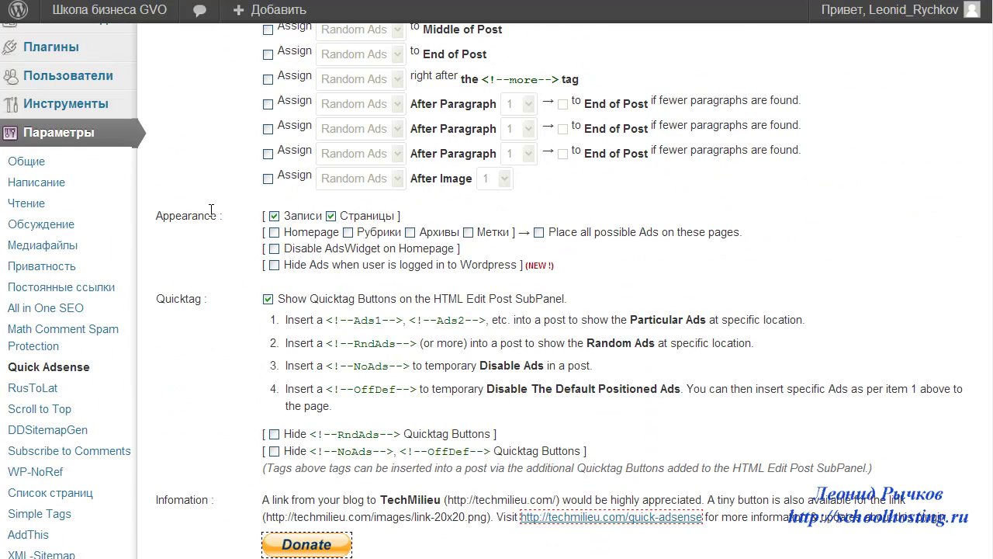
pyautogui.scroll(3, 212, 211)
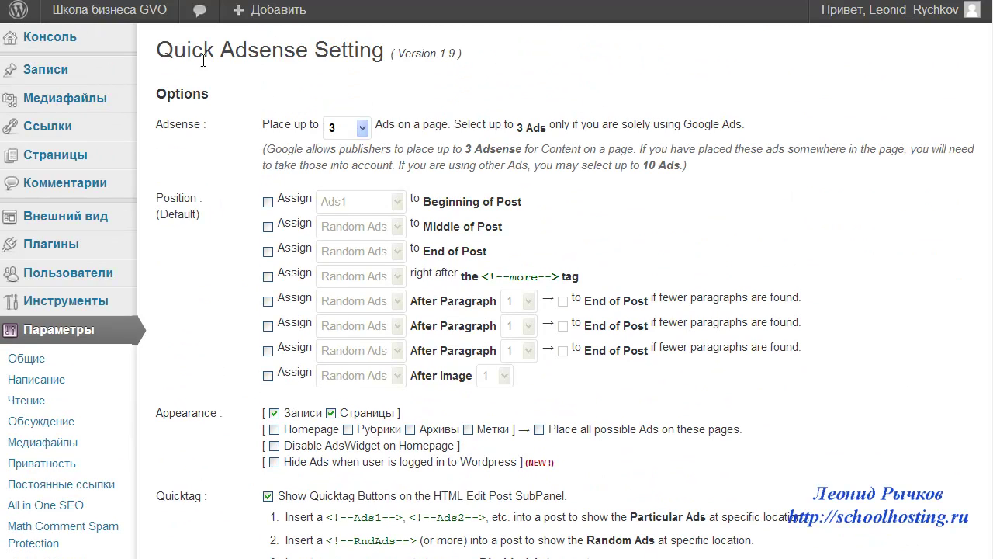
pyautogui.moveTo(163, 95); pyautogui.dragTo(214, 94)
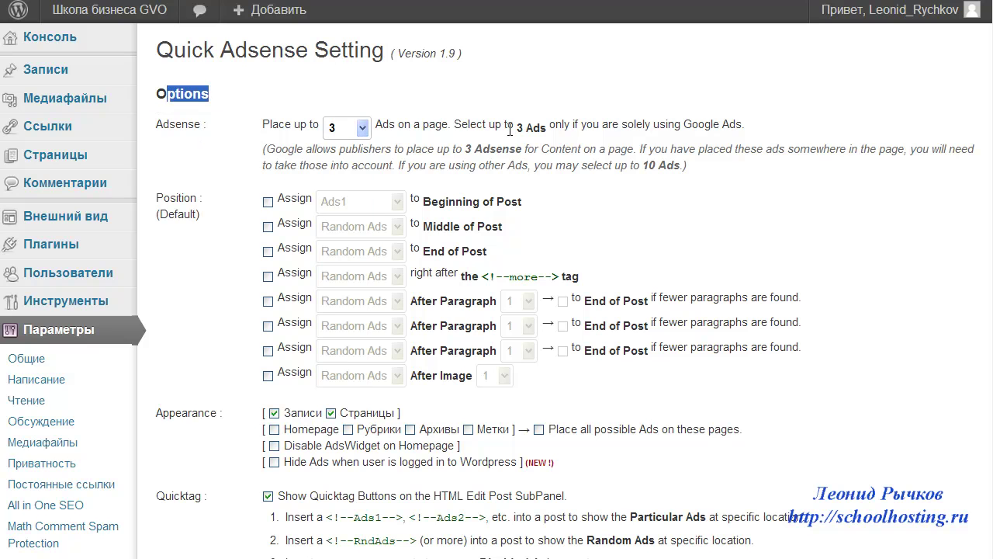
pyautogui.click(611, 128)
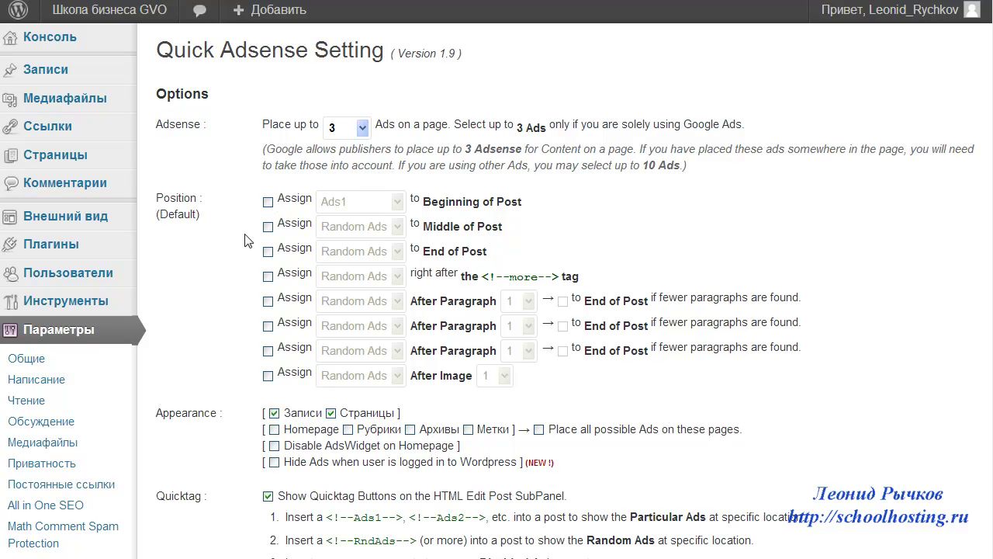
pyautogui.scroll(-1, 243, 239)
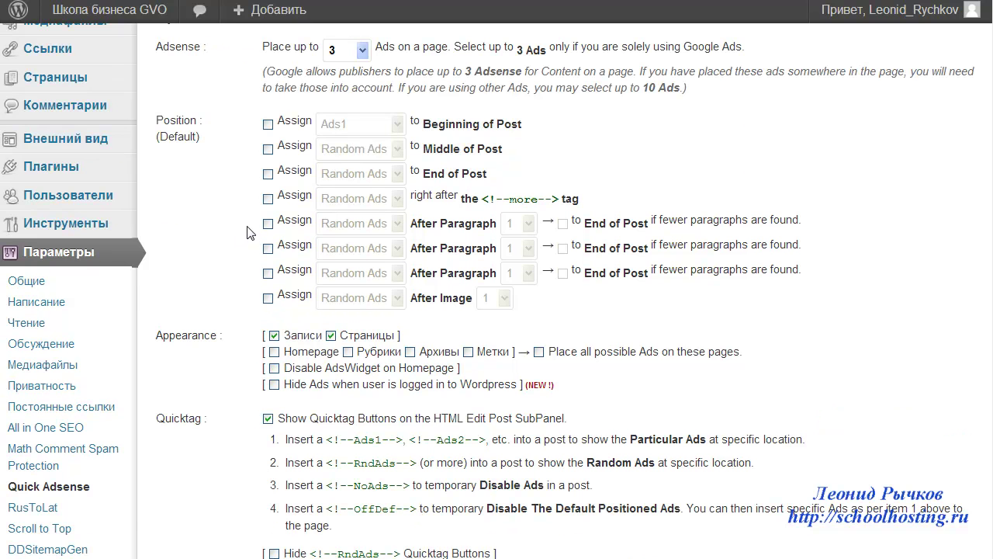
pyautogui.moveTo(247, 110)
pyautogui.mouseDown()
pyautogui.moveTo(247, 156)
pyautogui.moveTo(264, 195)
pyautogui.moveTo(388, 191)
pyautogui.moveTo(509, 167)
pyautogui.moveTo(524, 112)
pyautogui.moveTo(252, 109)
pyautogui.mouseUp()
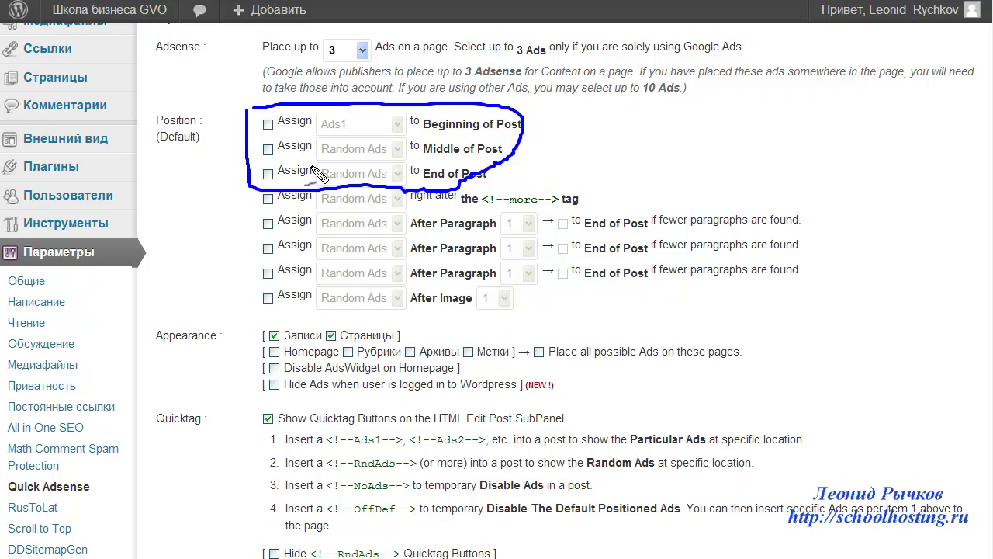
pyautogui.moveTo(423, 133); pyautogui.dragTo(521, 132)
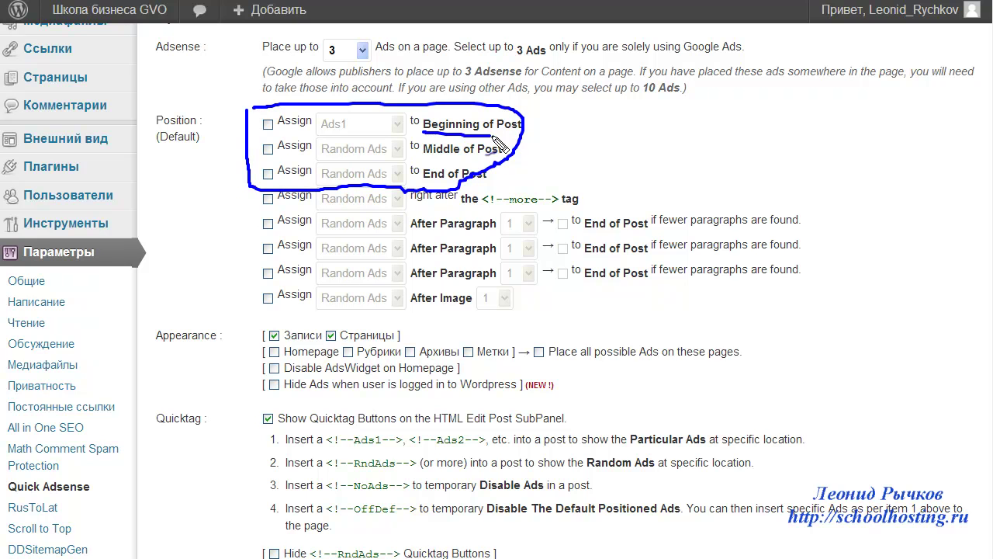
pyautogui.moveTo(423, 157); pyautogui.dragTo(501, 157)
pyautogui.moveTo(423, 184); pyautogui.dragTo(487, 184)
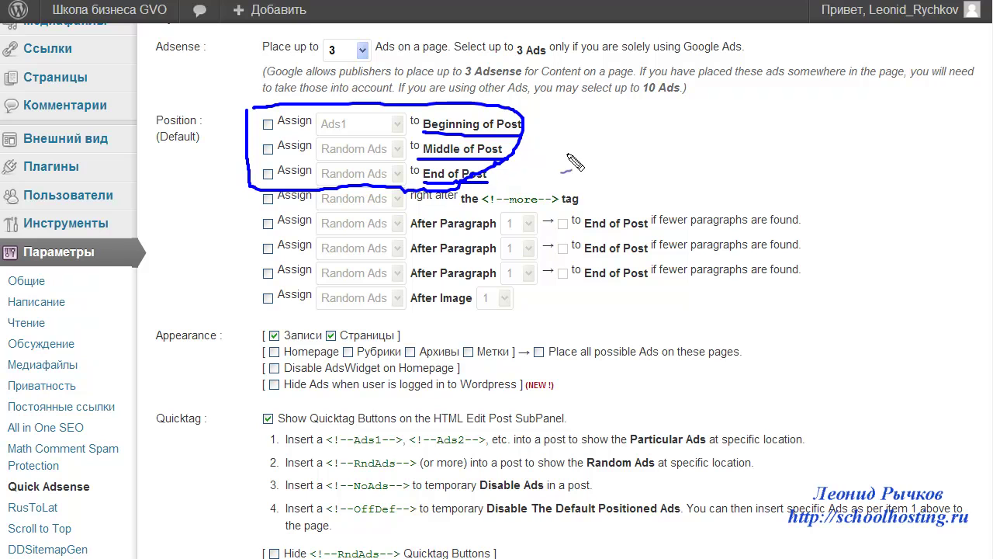
pyautogui.press('e')
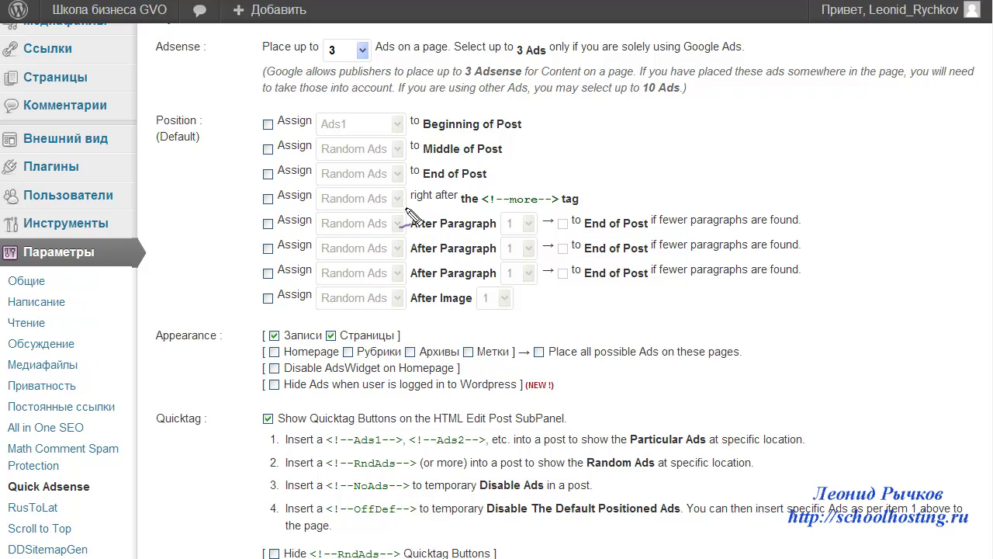
# - Examine the default position options for ads after the more tag, after paragraphs and after an image
pyautogui.moveTo(414, 208); pyautogui.dragTo(588, 208)
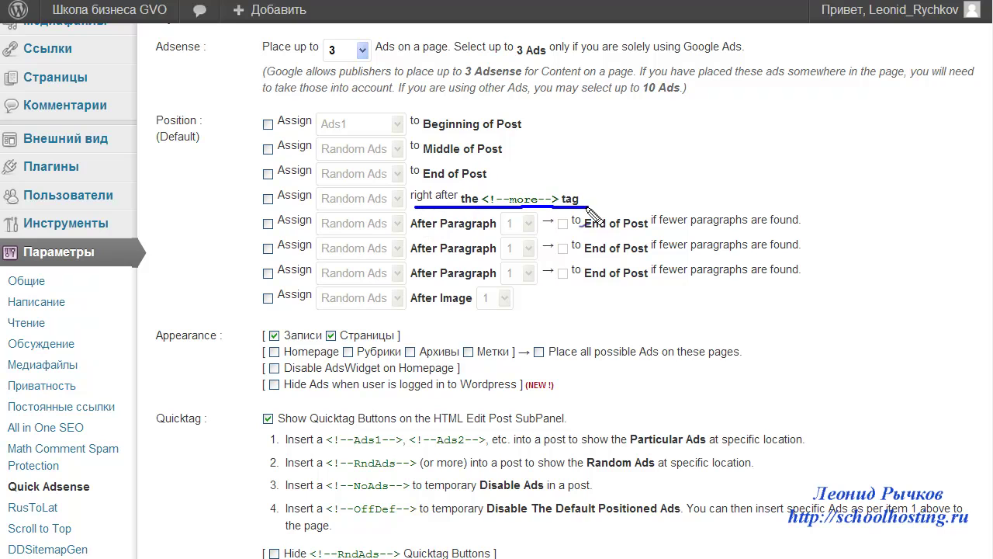
pyautogui.moveTo(507, 225)
pyautogui.mouseDown()
pyautogui.moveTo(517, 219)
pyautogui.moveTo(487, 220)
pyautogui.mouseUp()
pyautogui.hotkey('ctrl', 'z')
pyautogui.hotkey('ctrl', 'z')
pyautogui.moveTo(494, 246); pyautogui.dragTo(504, 242)
pyautogui.hotkey('ctrl', 'z')
pyautogui.moveTo(560, 225); pyautogui.dragTo(568, 220)
pyautogui.hotkey('ctrl', 'z')
pyautogui.moveTo(596, 208); pyautogui.dragTo(606, 204)
pyautogui.hotkey('ctrl', 'z')
pyautogui.moveTo(705, 209); pyautogui.dragTo(715, 205)
pyautogui.moveTo(289, 215)
pyautogui.mouseDown()
pyautogui.moveTo(263, 213)
pyautogui.moveTo(242, 283)
pyautogui.moveTo(310, 309)
pyautogui.moveTo(780, 268)
pyautogui.moveTo(730, 208)
pyautogui.moveTo(299, 219)
pyautogui.moveTo(273, 242)
pyautogui.moveTo(275, 219)
pyautogui.mouseUp()
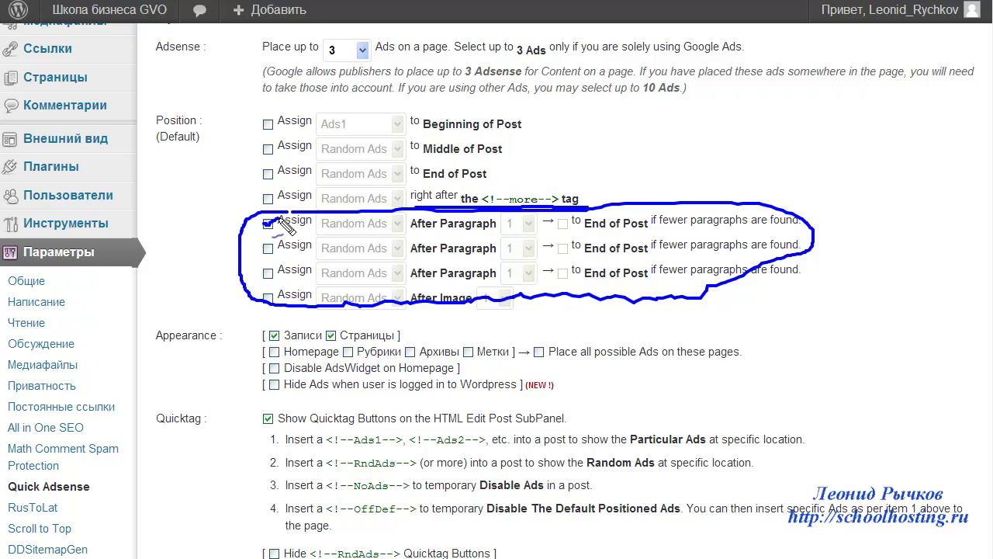
pyautogui.hotkey('ctrl', 'z')
pyautogui.moveTo(409, 253)
pyautogui.mouseDown()
pyautogui.moveTo(444, 232)
pyautogui.moveTo(484, 232)
pyautogui.moveTo(509, 258)
pyautogui.mouseUp()
pyautogui.hotkey('ctrl', 'z')
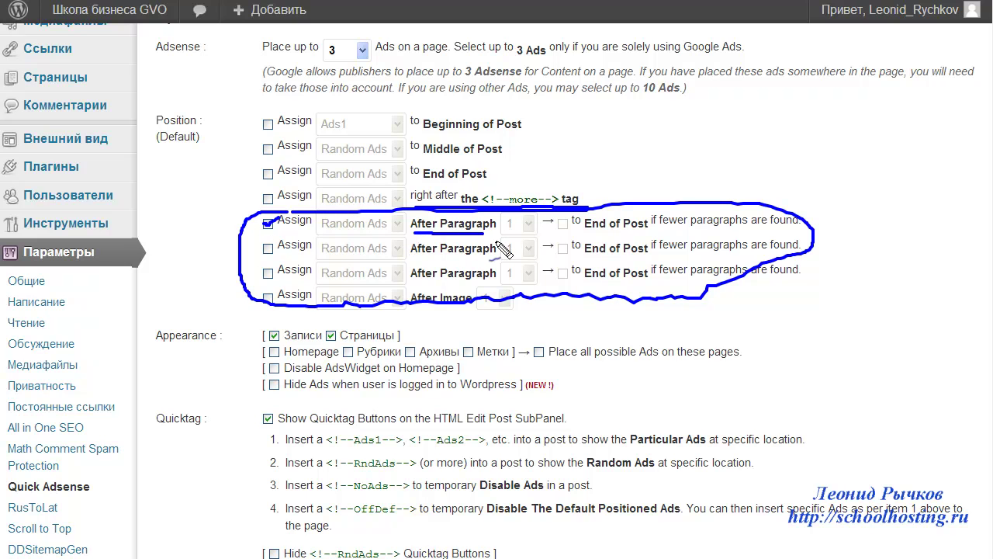
pyautogui.press('Escape')
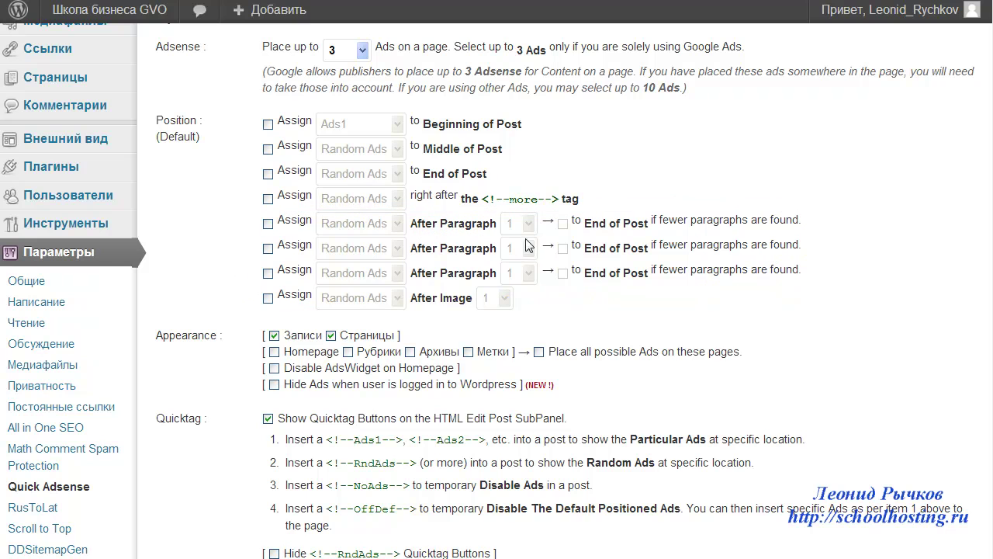
# - Enable the first After Paragraph ad assignment and look through its available paragraph numbers
pyautogui.click(268, 224)
pyautogui.click(529, 223)
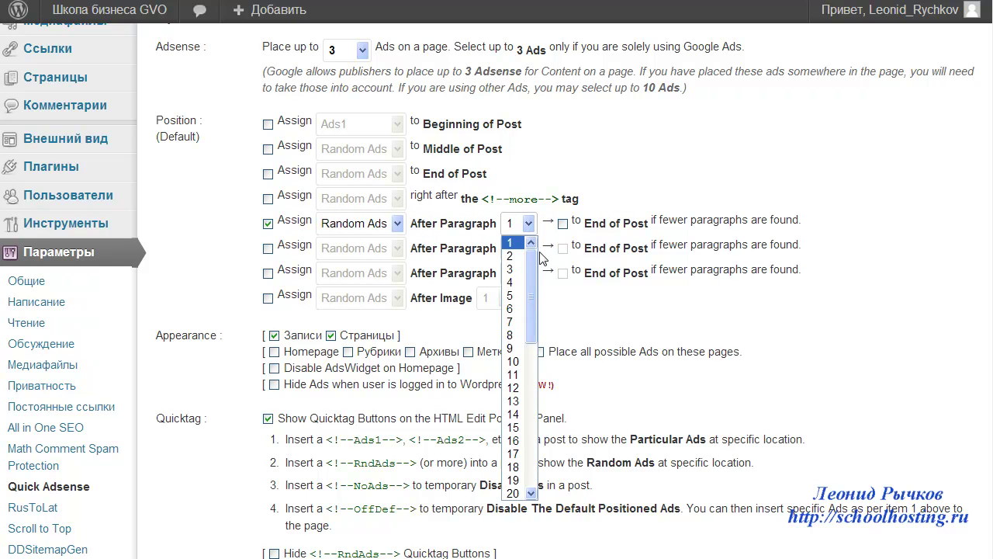
pyautogui.moveTo(532, 261); pyautogui.dragTo(534, 409)
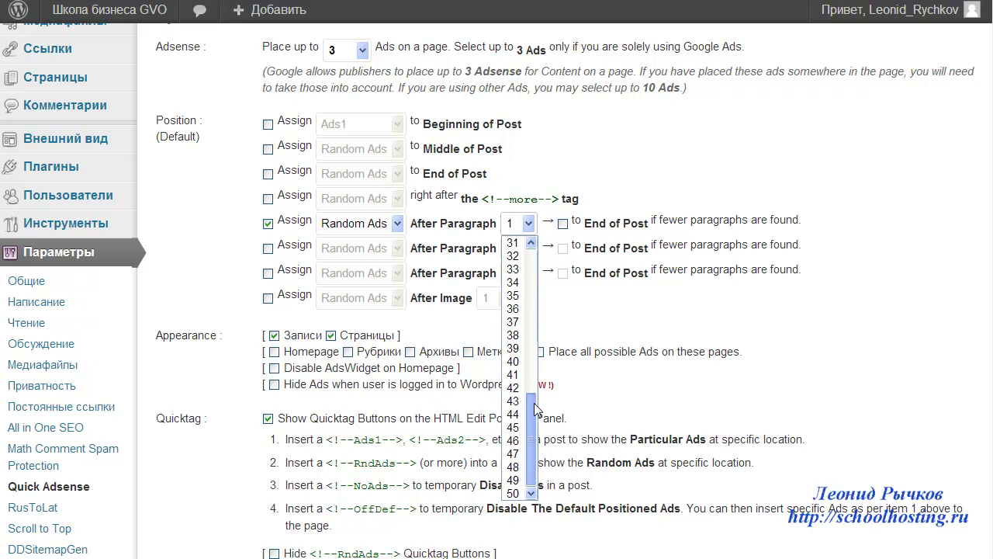
pyautogui.scroll(5, 535, 388)
pyautogui.scroll(5, 542, 356)
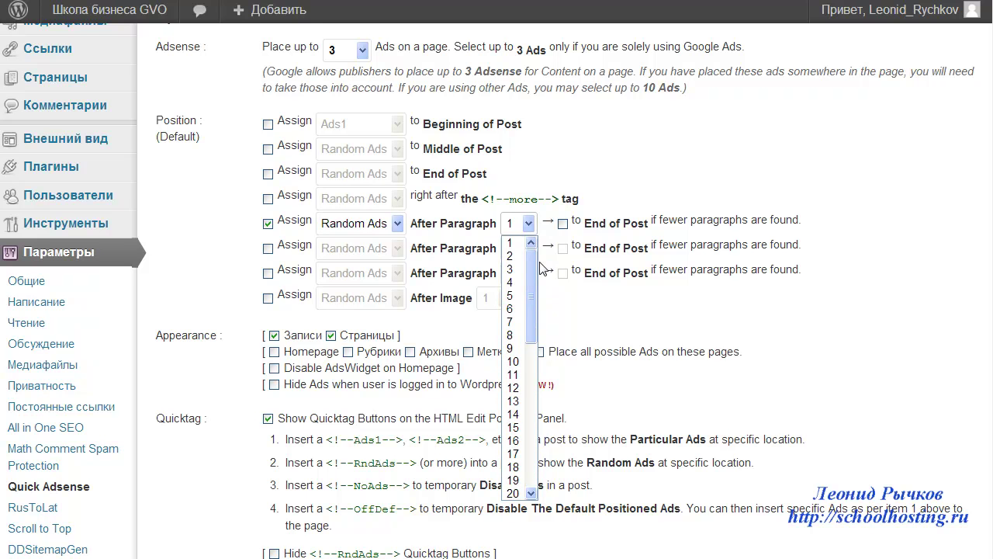
pyautogui.click(564, 225)
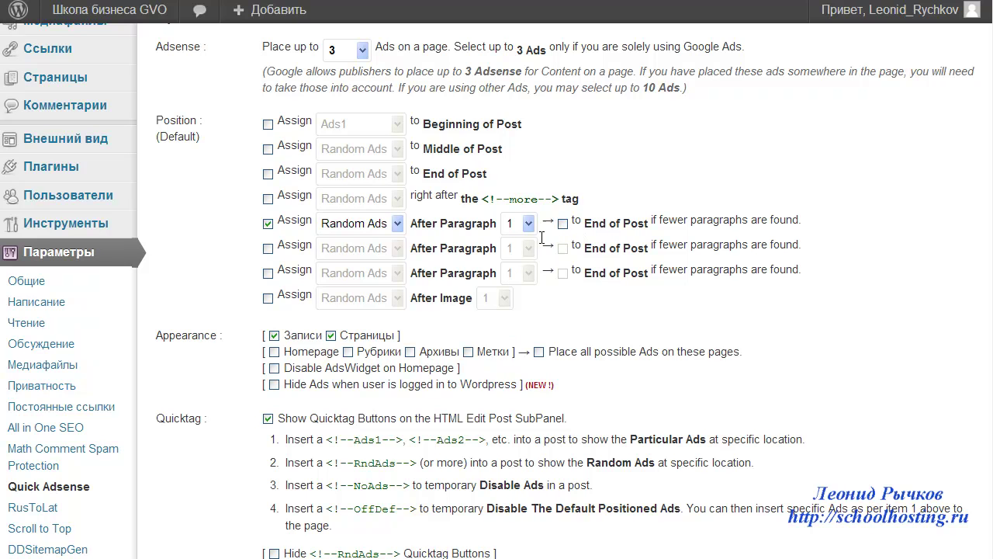
# - Enable the second and third After Paragraph assignments, and briefly switch the After Image assignment on and off
pyautogui.click(268, 248)
pyautogui.click(268, 273)
pyautogui.click(268, 298)
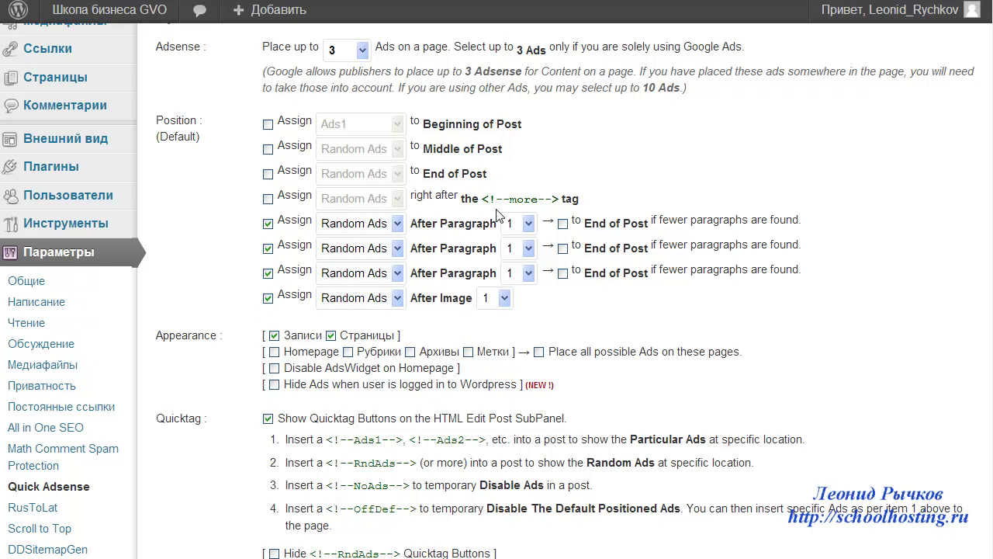
pyautogui.click(268, 298)
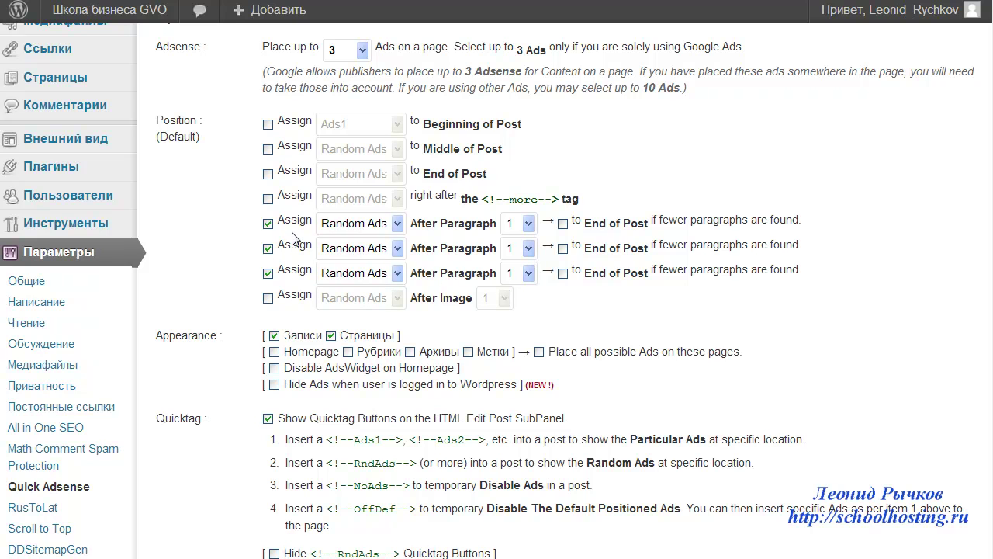
# - Set the three After Paragraph positions to paragraphs 2, 6 and 10
pyautogui.click(528, 225)
pyautogui.click(512, 257)
pyautogui.click(528, 250)
pyautogui.click(511, 334)
pyautogui.click(528, 273)
pyautogui.click(512, 425)
# - Disable all three After Paragraph ad assignments
pyautogui.click(267, 247)
pyautogui.click(267, 223)
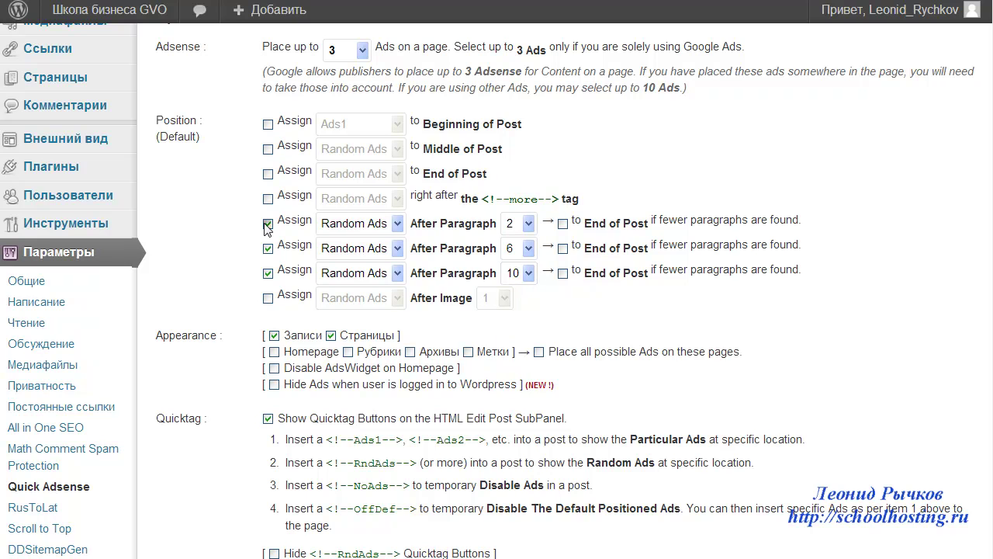
pyautogui.click(268, 272)
# - Enable the After Image ad assignment, set it to image 2 and disable the assignment again
pyautogui.click(269, 299)
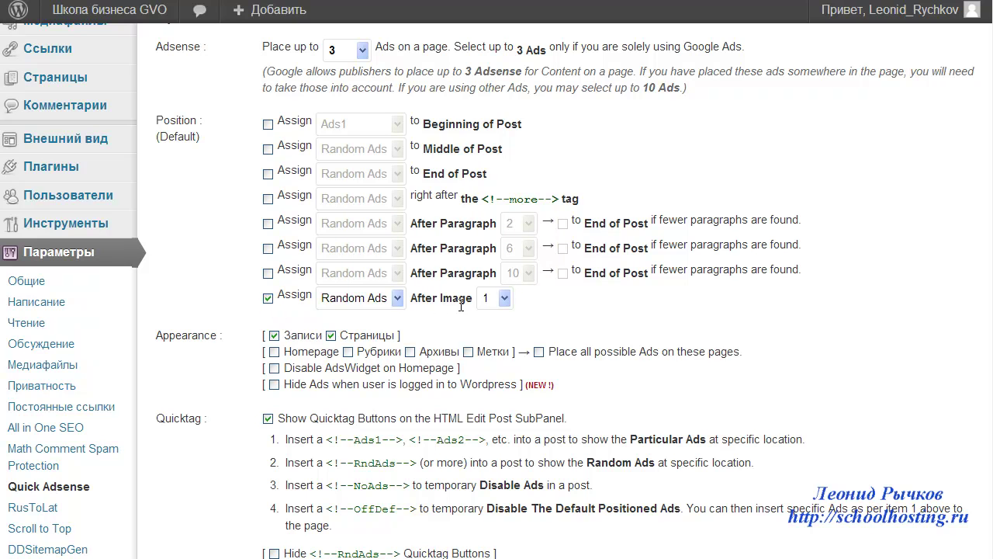
pyautogui.click(504, 299)
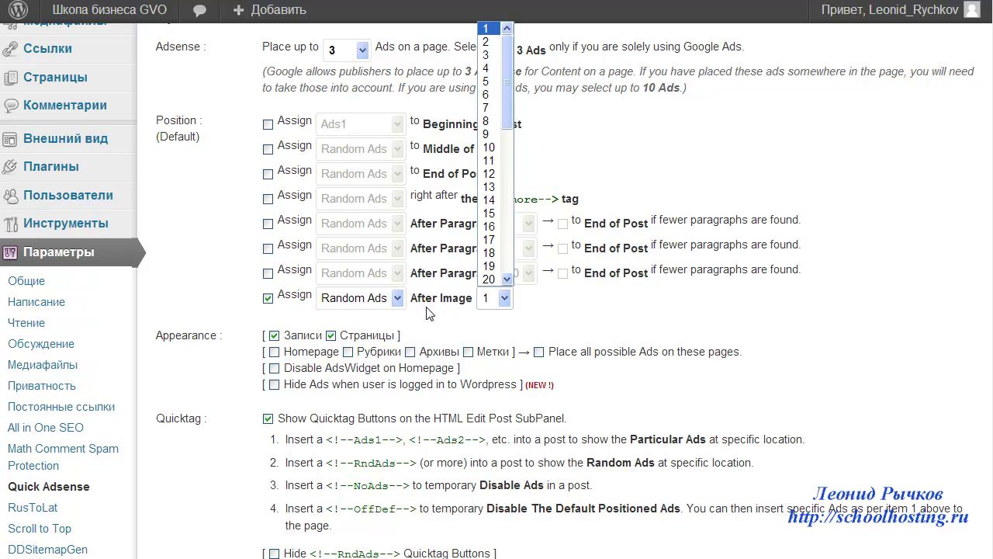
pyautogui.click(487, 42)
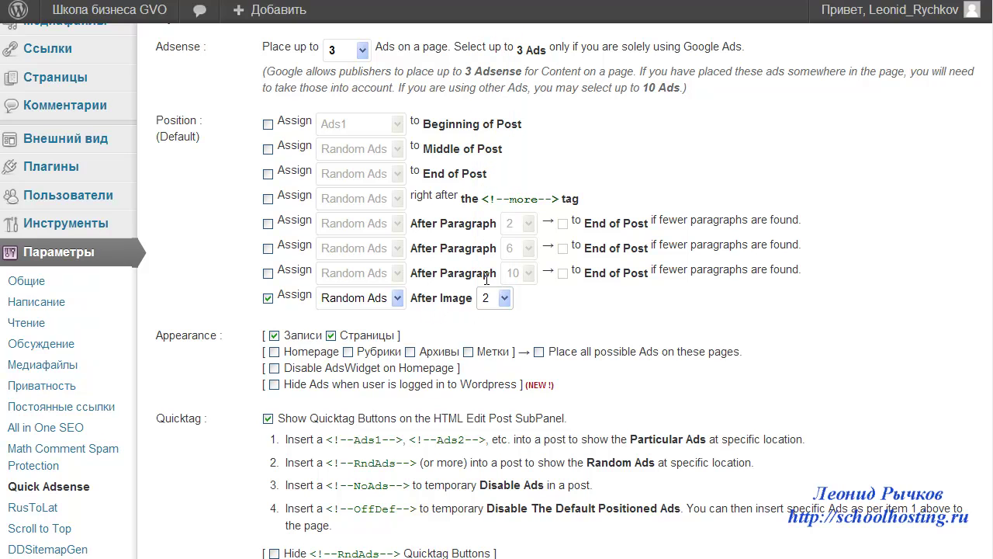
pyautogui.click(267, 298)
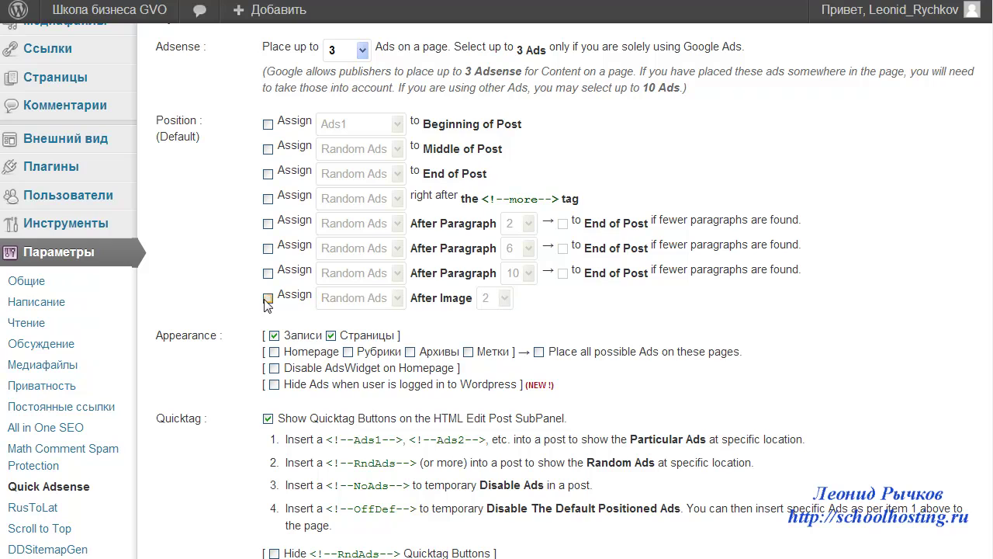
# - Examine the Quicktag and Appearance sections, including the Записи and Страницы display options
pyautogui.scroll(-3, 261, 305)
pyautogui.moveTo(240, 173)
pyautogui.mouseDown()
pyautogui.moveTo(230, 385)
pyautogui.moveTo(243, 448)
pyautogui.mouseUp()
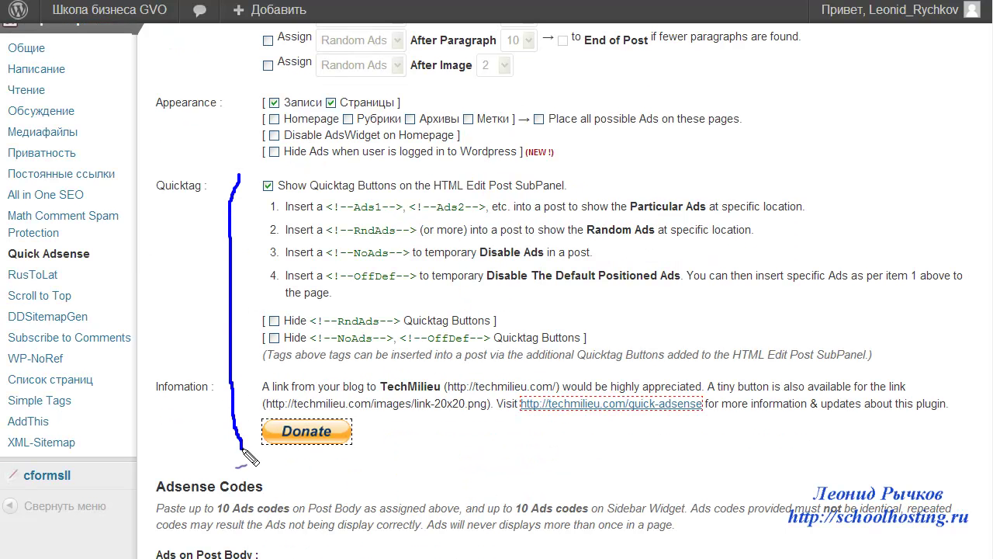
pyautogui.moveTo(239, 172); pyautogui.dragTo(288, 172)
pyautogui.moveTo(249, 453); pyautogui.dragTo(298, 454)
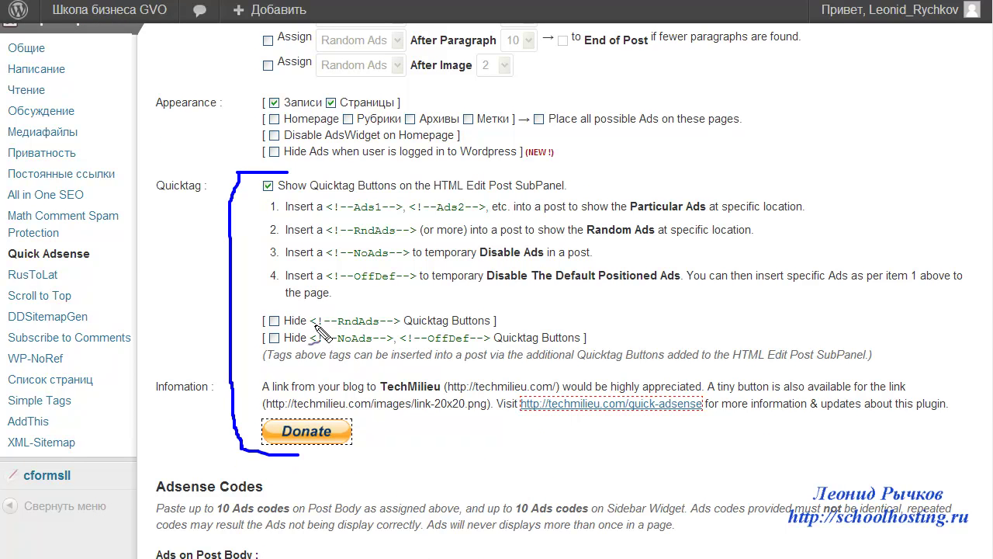
pyautogui.moveTo(253, 91); pyautogui.dragTo(253, 168)
pyautogui.moveTo(255, 92); pyautogui.dragTo(285, 89)
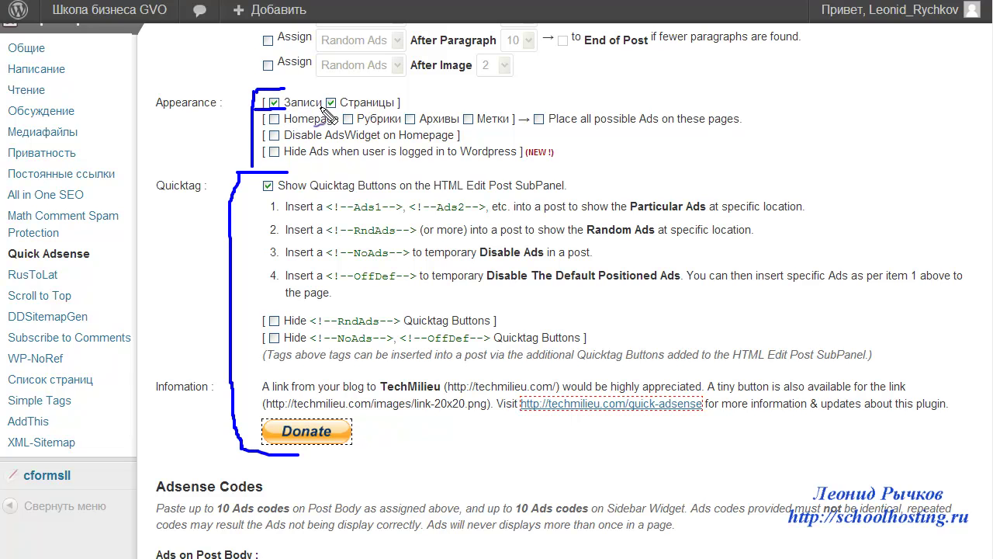
pyautogui.moveTo(319, 111); pyautogui.dragTo(346, 111)
pyautogui.press('Escape')
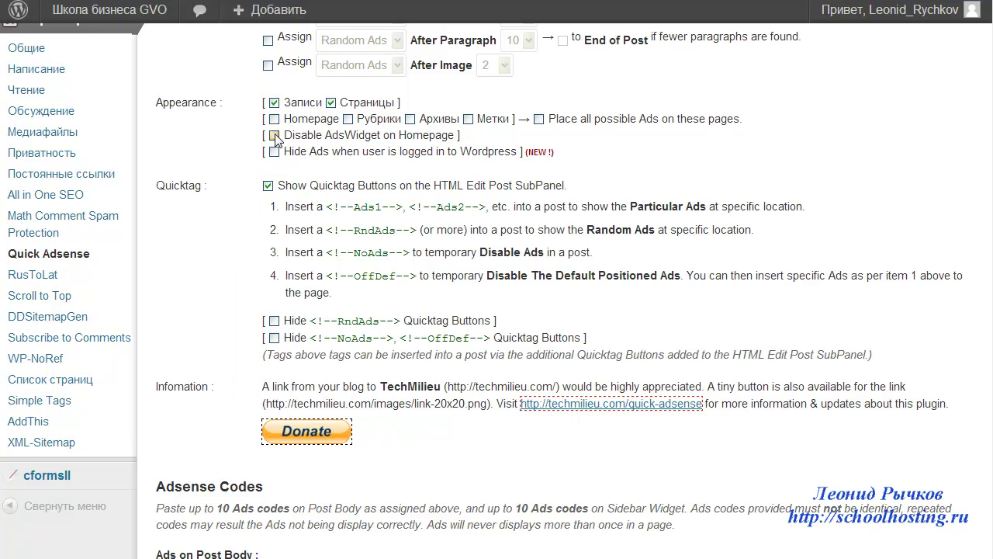
# - Enable the Disable AdsWidget on Homepage option in the Appearance settings
pyautogui.moveTo(327, 138); pyautogui.dragTo(447, 136)
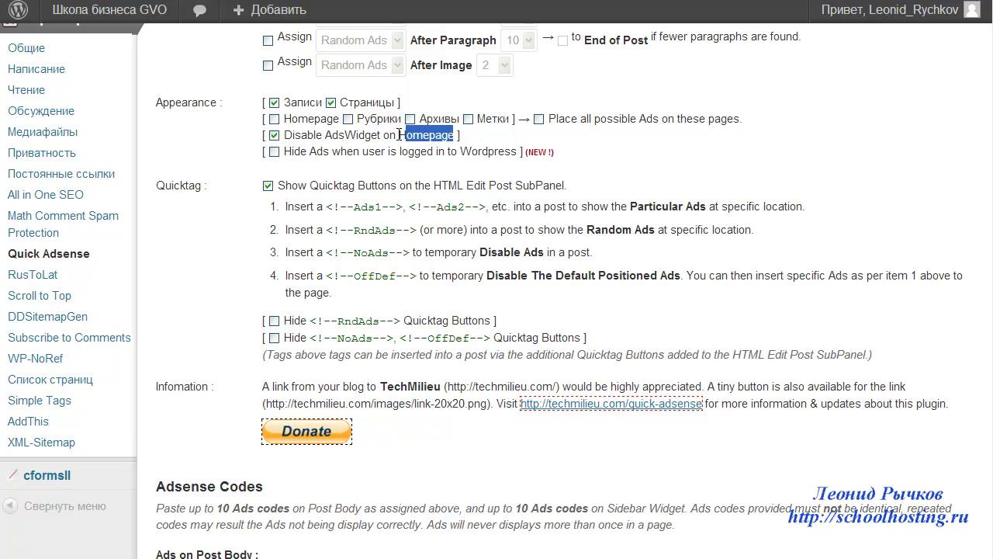
# - Enable the assignment of Ads1 to Beginning of Post
pyautogui.click(308, 137)
pyautogui.scroll(3, 237, 136)
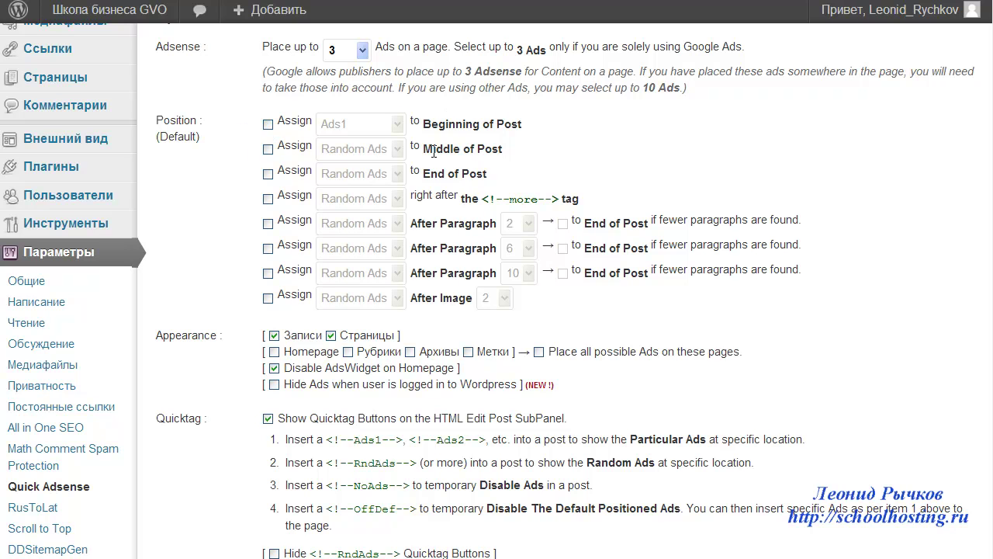
pyautogui.click(268, 124)
# - Review the filled ad code slots, and enable the Middle of Post assignment with Ads2
pyautogui.scroll(-10, 256, 163)
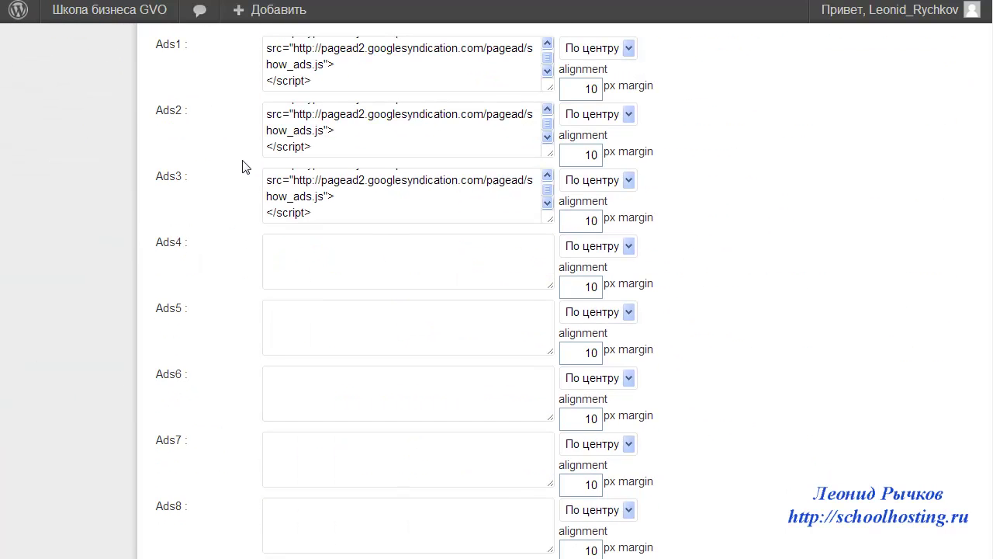
pyautogui.scroll(3, 323, 85)
pyautogui.scroll(10, 202, 98)
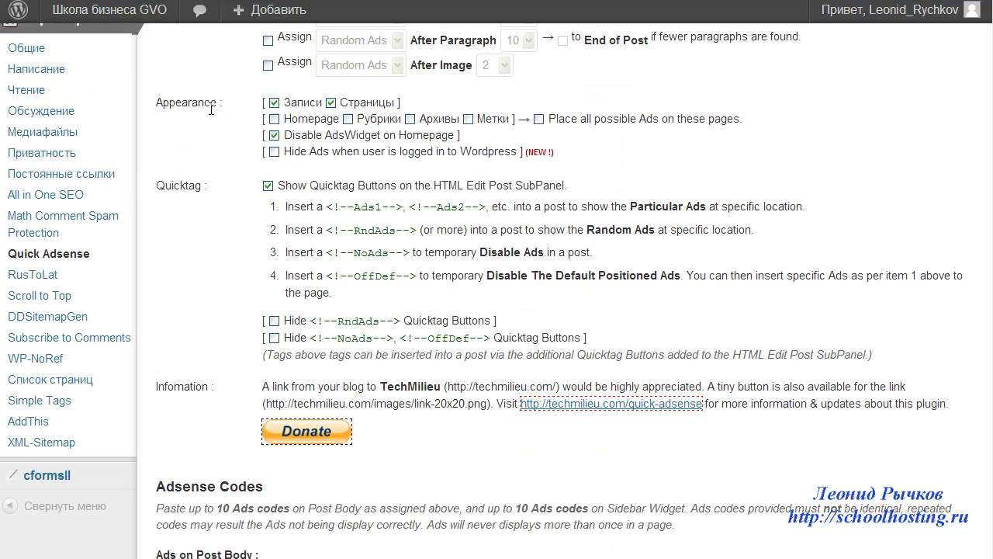
pyautogui.scroll(1, 205, 115)
pyautogui.click(268, 148)
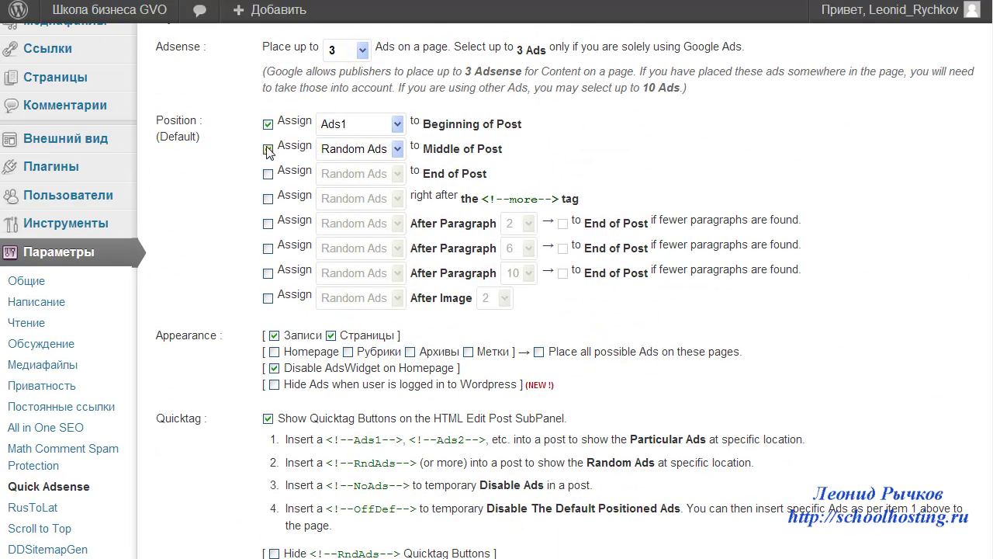
pyautogui.click(397, 148)
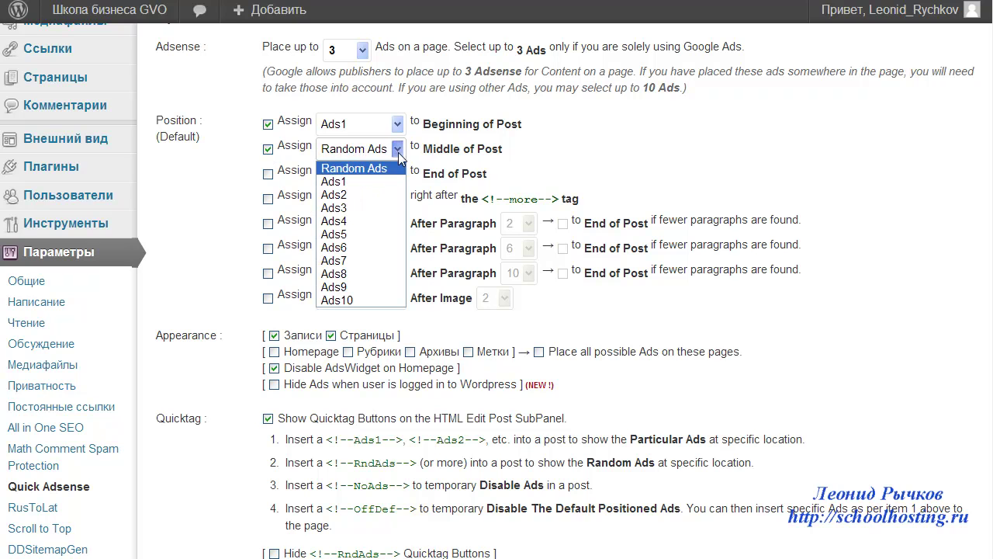
pyautogui.click(347, 198)
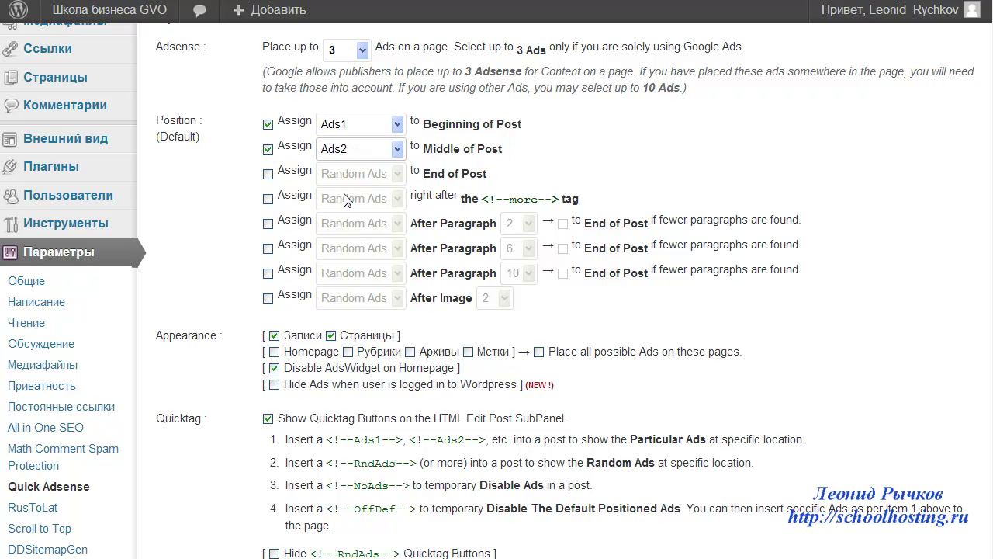
# - Enable the End of Post assignment and set it to Ads3
pyautogui.click(268, 173)
pyautogui.click(397, 174)
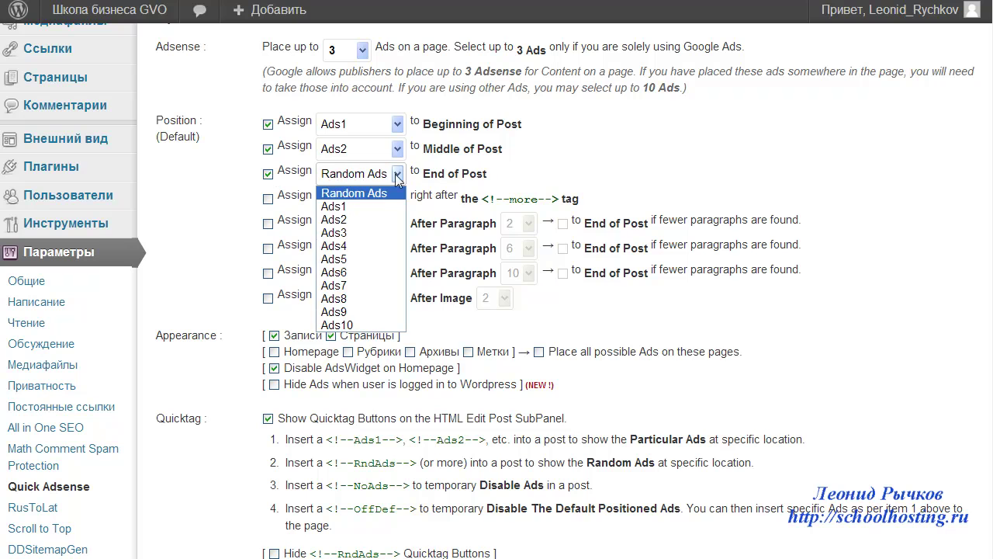
pyautogui.click(348, 228)
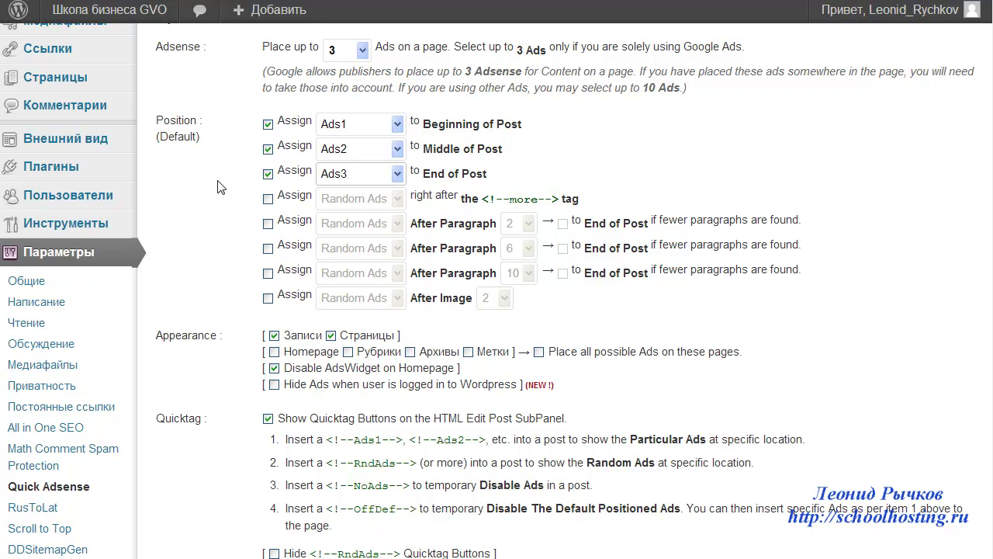
# - Save the changes to the Quick Adsense settings
pyautogui.scroll(-15, 218, 184)
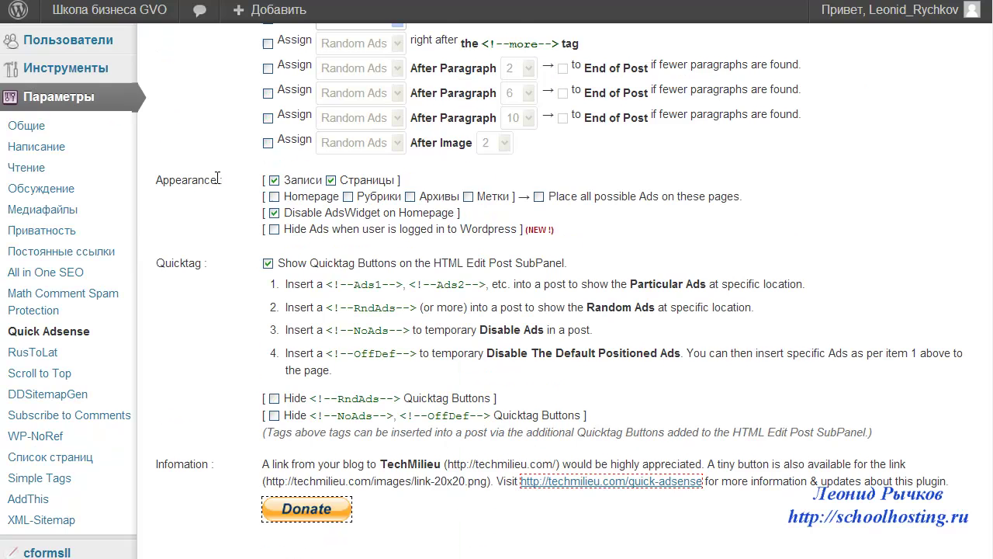
pyautogui.scroll(-6, 218, 184)
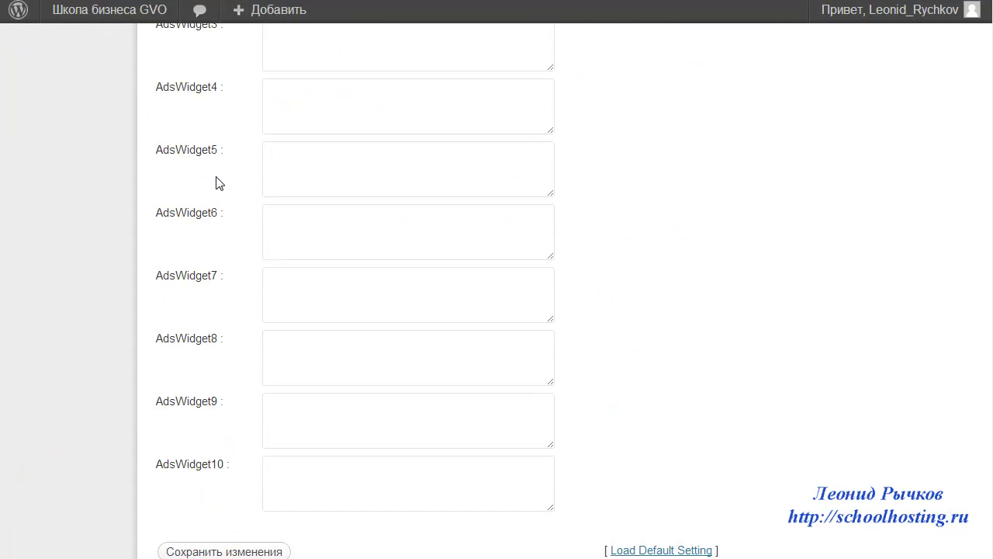
pyautogui.click(233, 465)
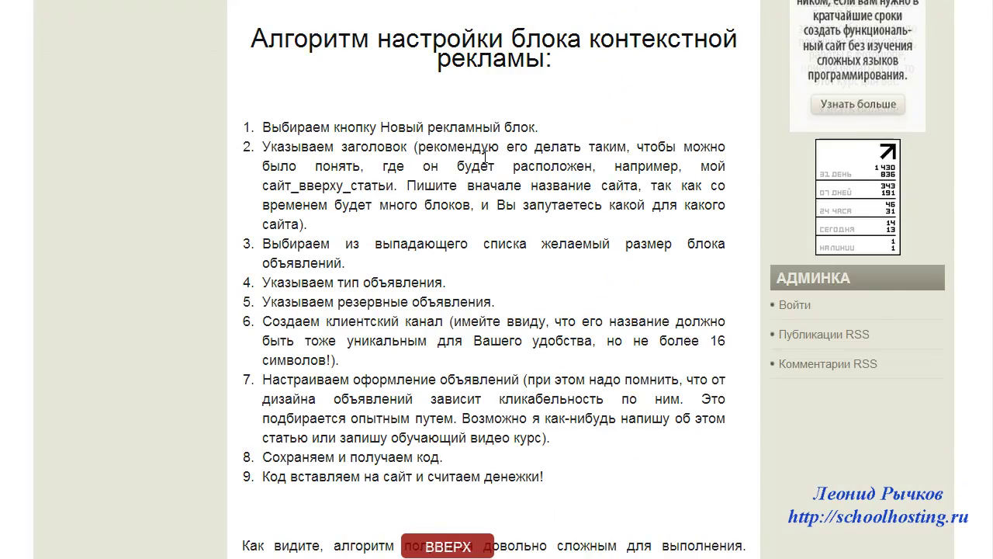
# - Reload the published post "Как настроить контекстную рекламу самостоятельно?" and examine its ad blocks from the beginning down to the end
pyautogui.scroll(15, 388, 152)
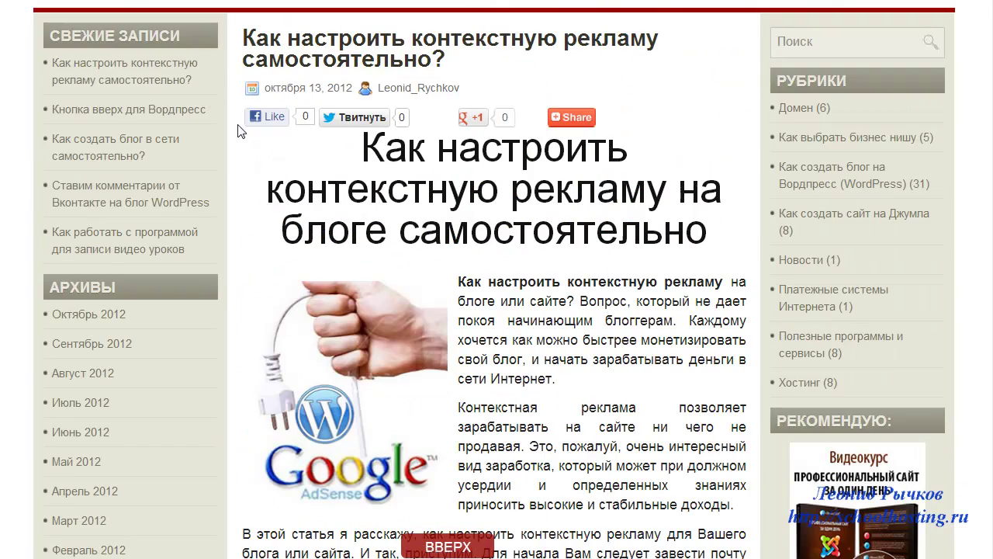
pyautogui.click(309, 138)
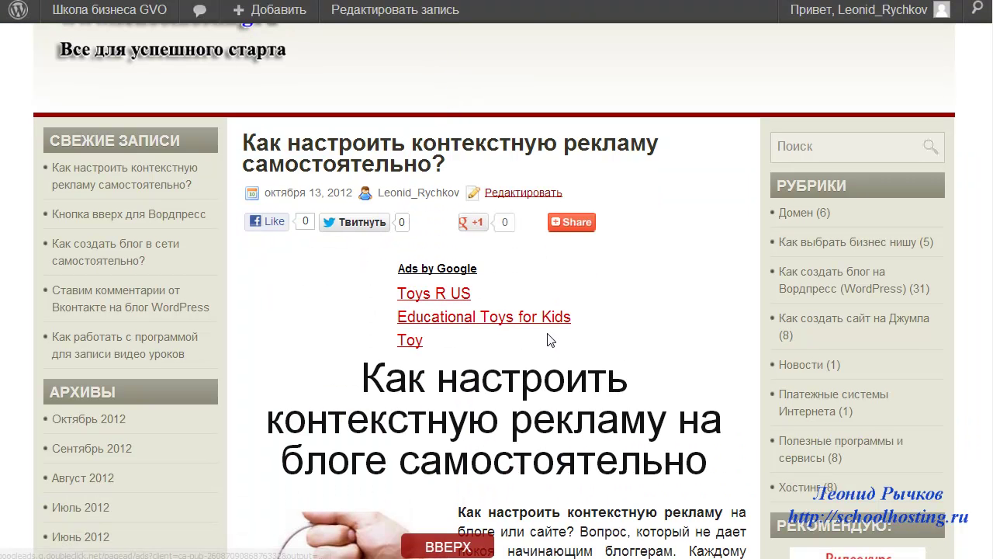
pyautogui.scroll(-1, 569, 353)
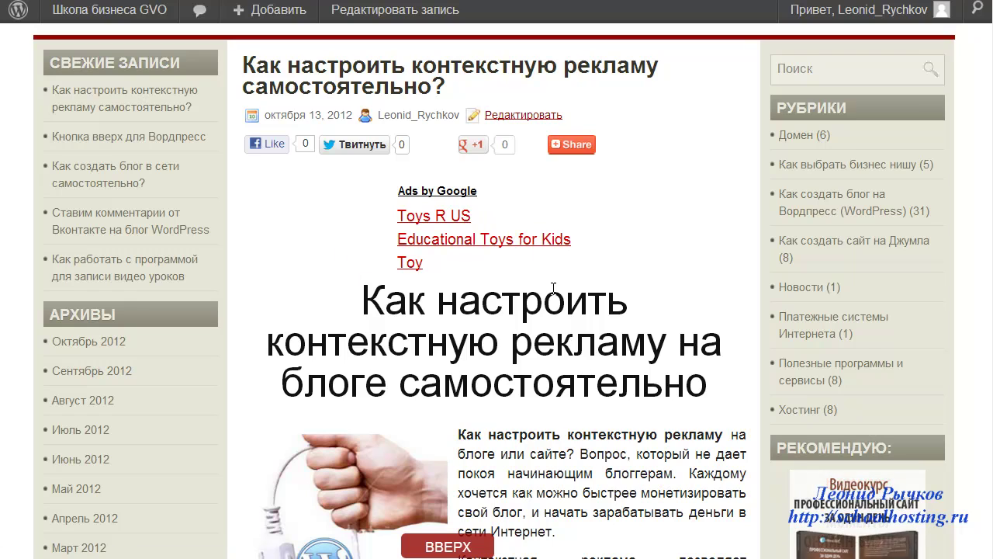
pyautogui.scroll(-11, 347, 204)
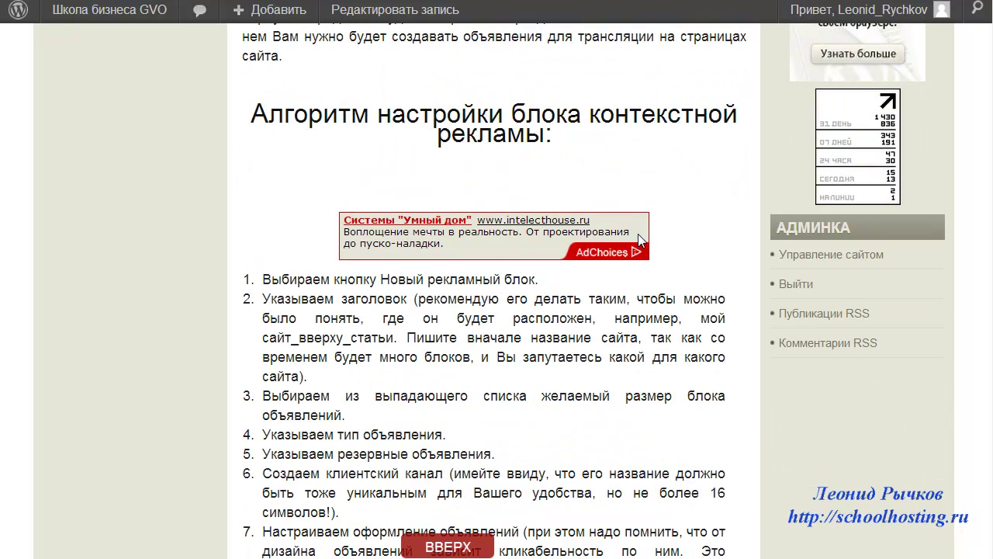
pyautogui.scroll(-15, 280, 226)
pyautogui.scroll(-5, 275, 223)
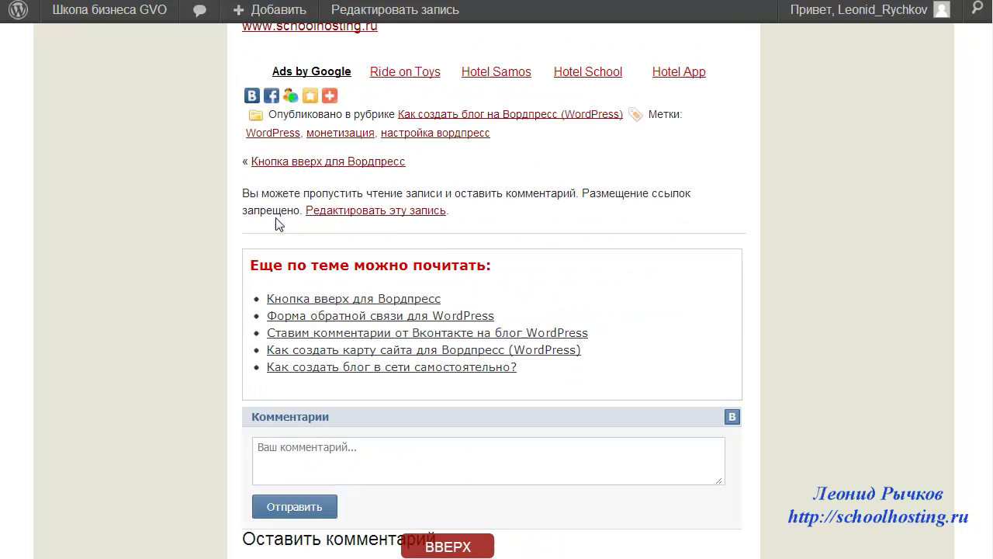
pyautogui.scroll(5, 276, 223)
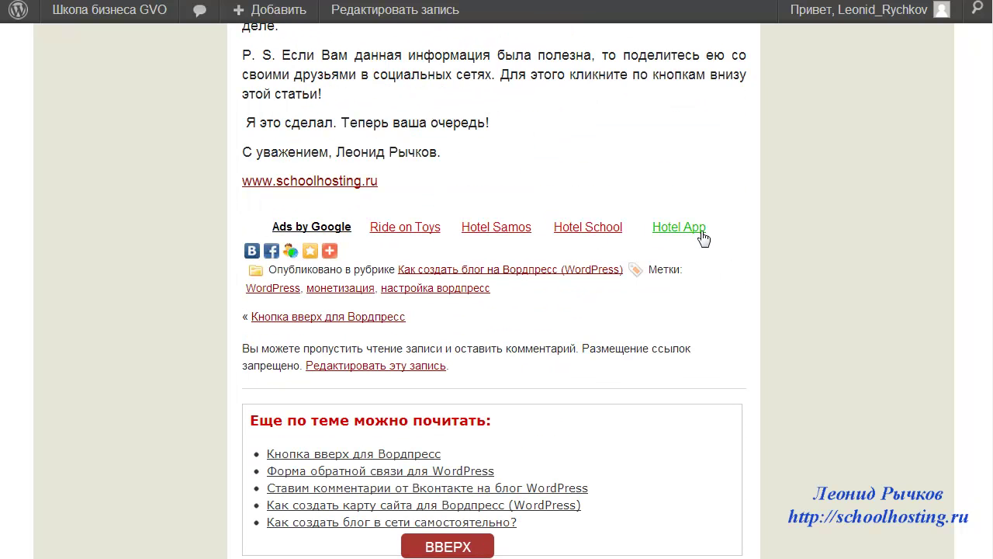
pyautogui.moveTo(725, 221)
pyautogui.mouseDown()
pyautogui.moveTo(689, 209)
pyautogui.moveTo(295, 216)
pyautogui.moveTo(259, 233)
pyautogui.moveTo(726, 227)
pyautogui.mouseUp()
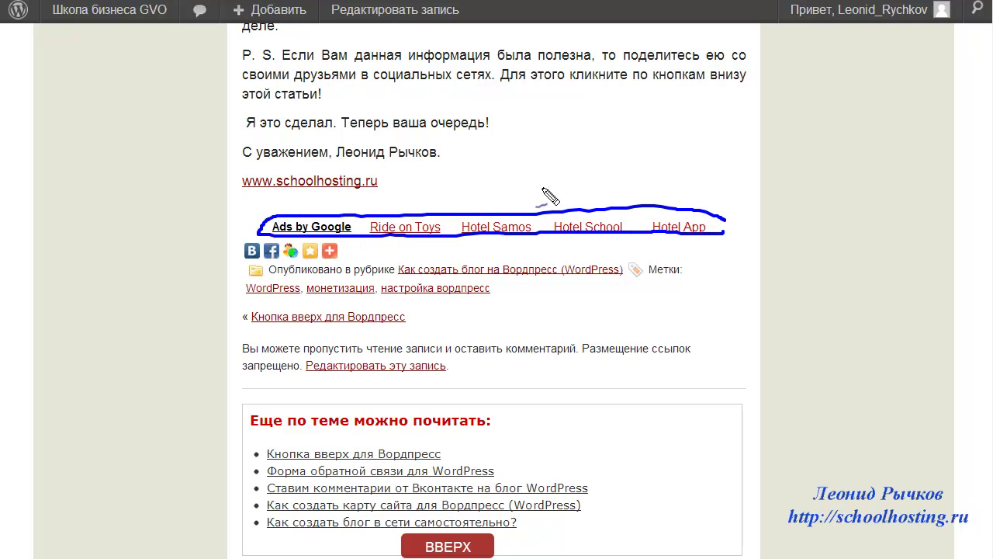
# - Examine the placement of the ad blocks in the middle and at the beginning of the post again
pyautogui.scroll(15, 528, 200)
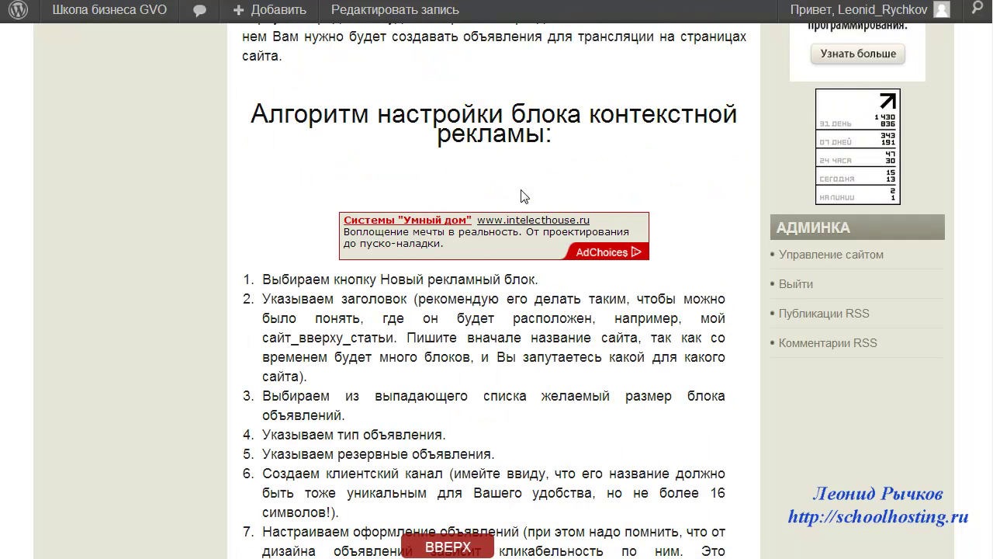
pyautogui.moveTo(424, 201)
pyautogui.mouseDown()
pyautogui.moveTo(332, 282)
pyautogui.moveTo(708, 293)
pyautogui.moveTo(374, 228)
pyautogui.mouseUp()
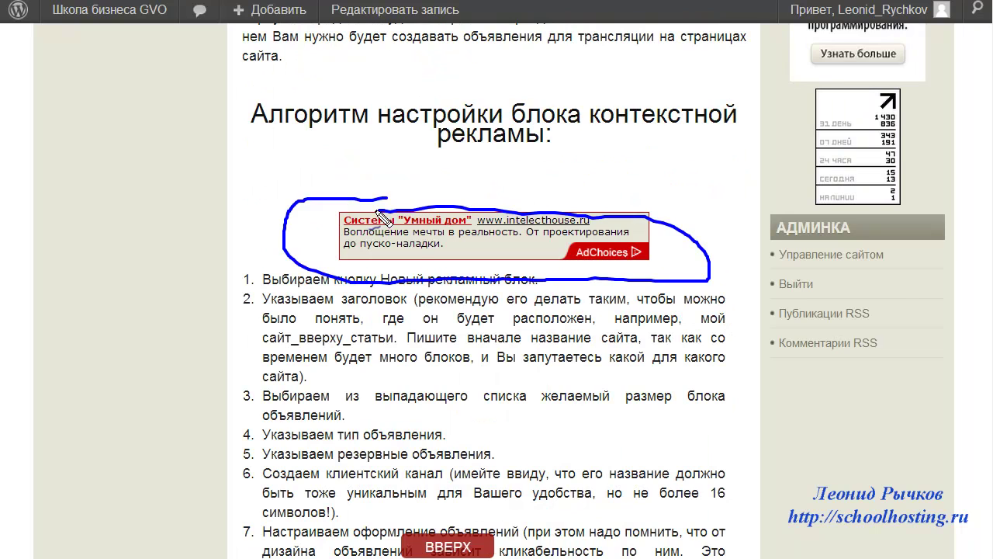
pyautogui.scroll(10, 360, 224)
pyautogui.moveTo(534, 114)
pyautogui.mouseDown()
pyautogui.moveTo(346, 203)
pyautogui.moveTo(584, 138)
pyautogui.moveTo(534, 116)
pyautogui.mouseUp()
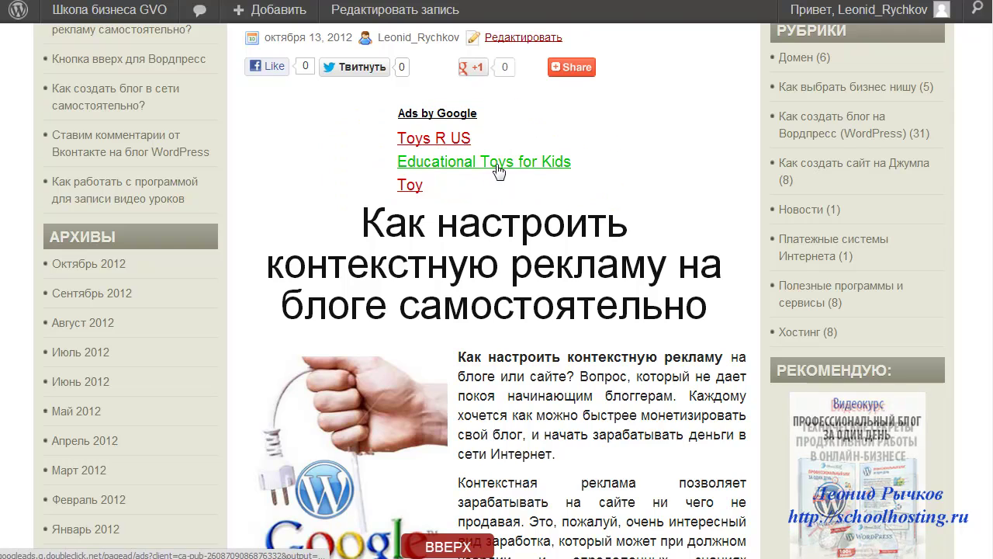
pyautogui.scroll(-8, 541, 202)
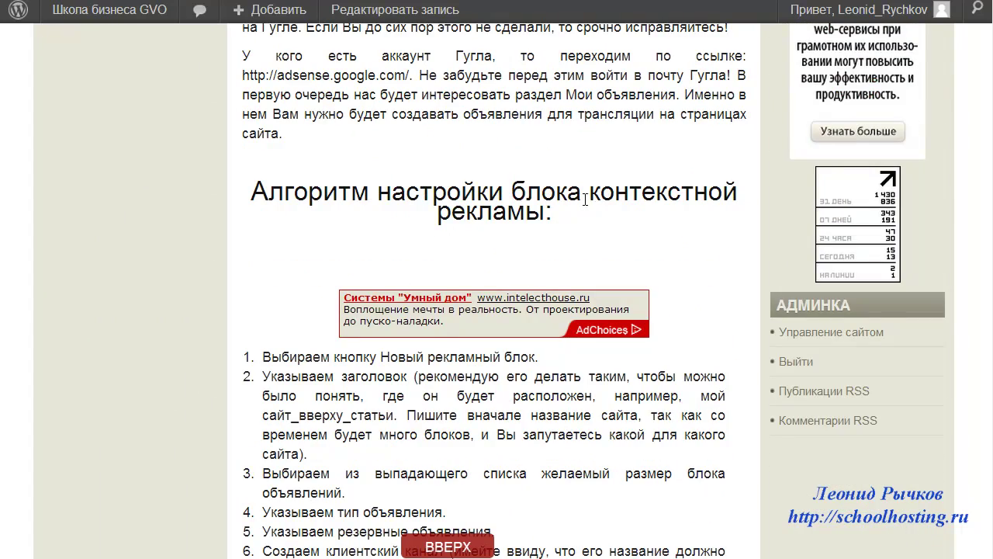
pyautogui.scroll(-4, 711, 199)
pyautogui.scroll(7, 708, 198)
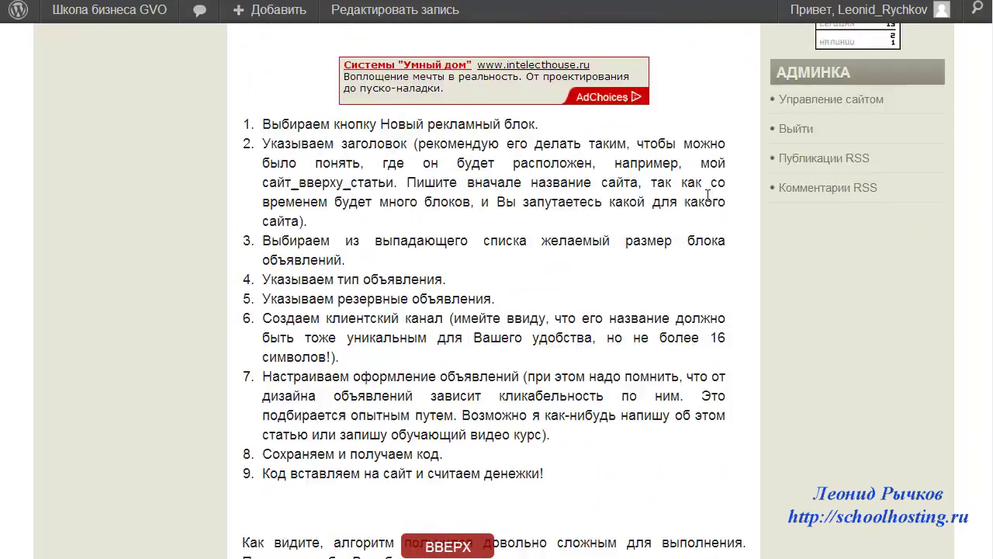
pyautogui.scroll(6, 698, 194)
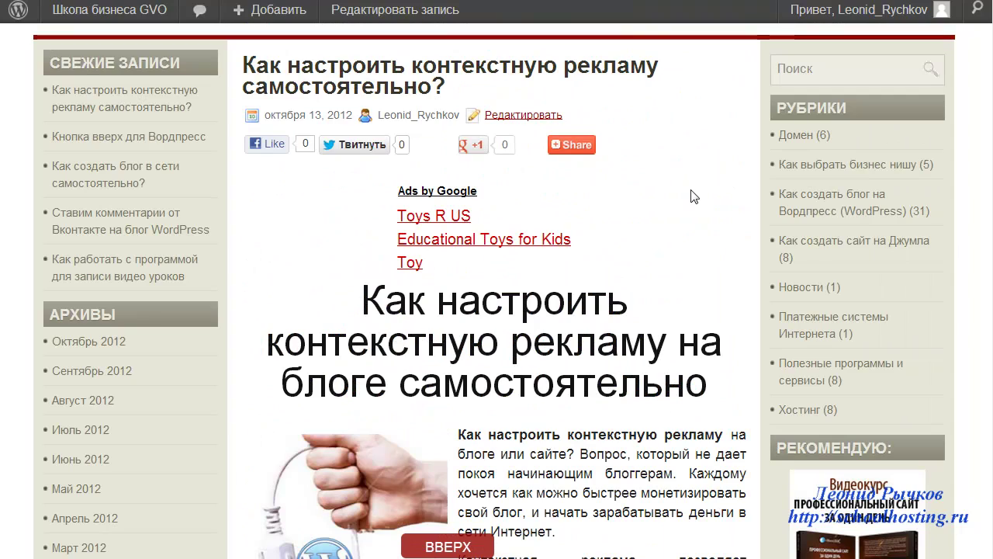